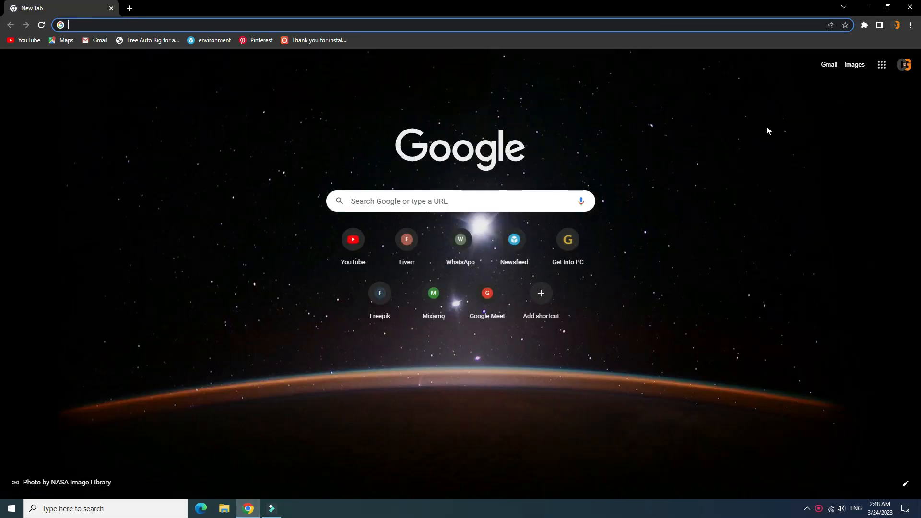
- Open pinterest.com and search for "midjourney ai art"
type("pi")
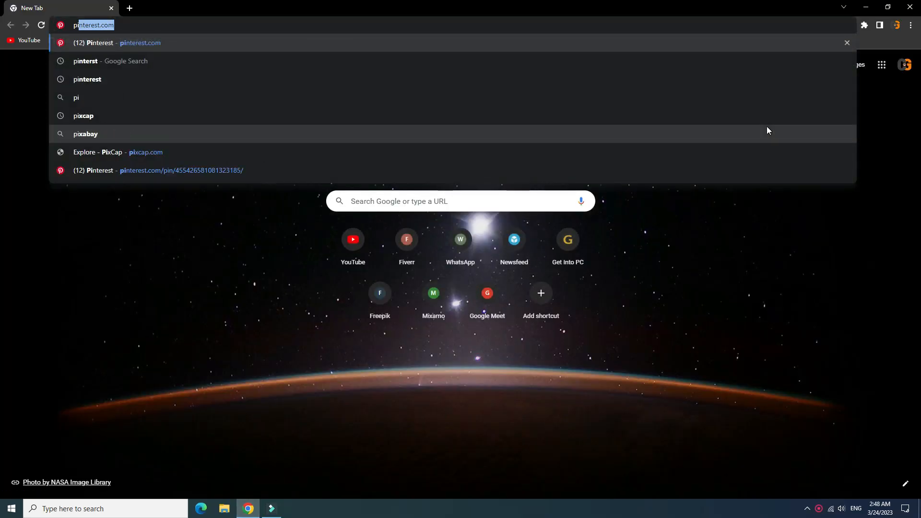
key("Return")
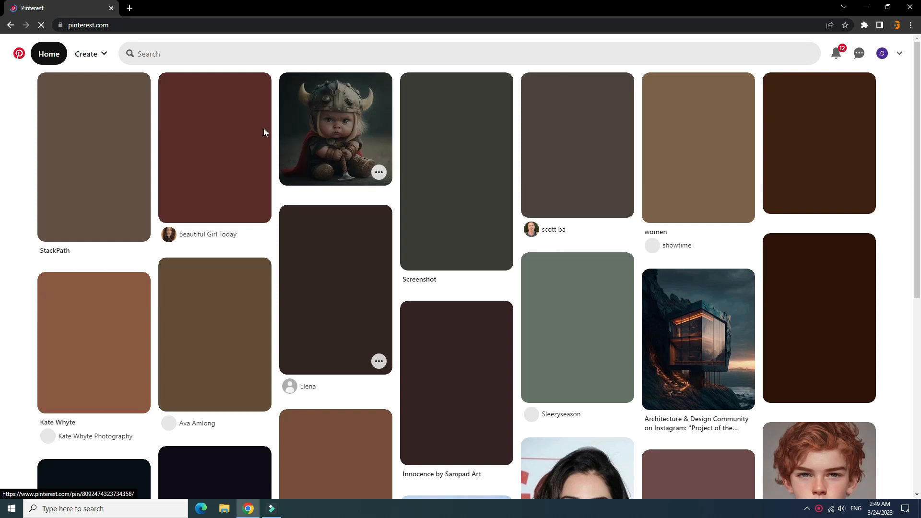
left_click(220, 59)
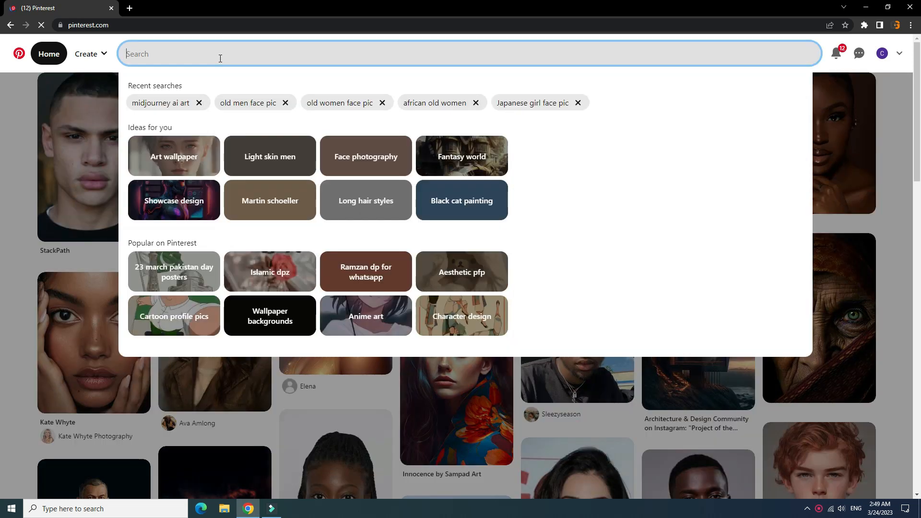
type("mid")
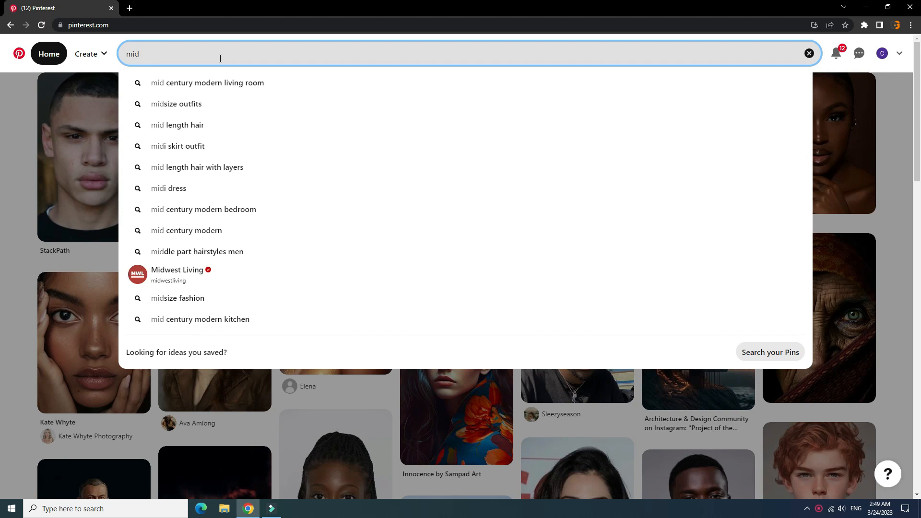
type("jou")
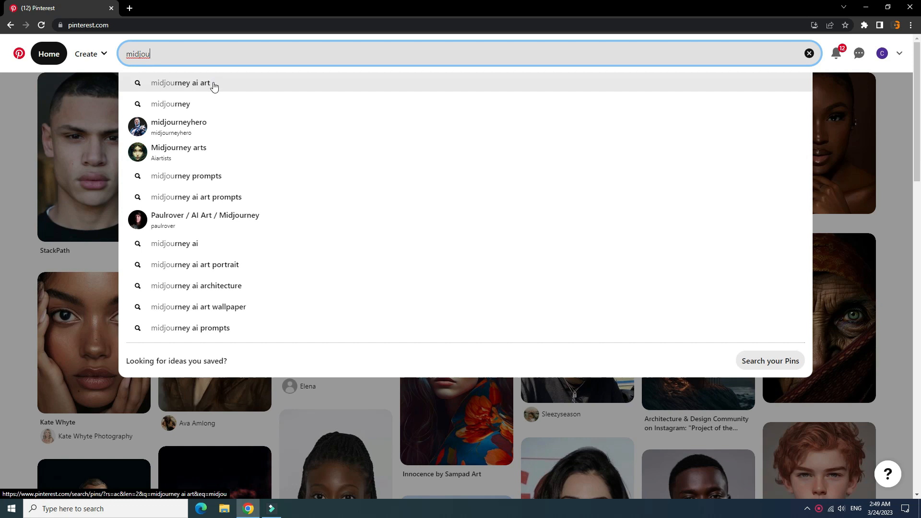
left_click(211, 91)
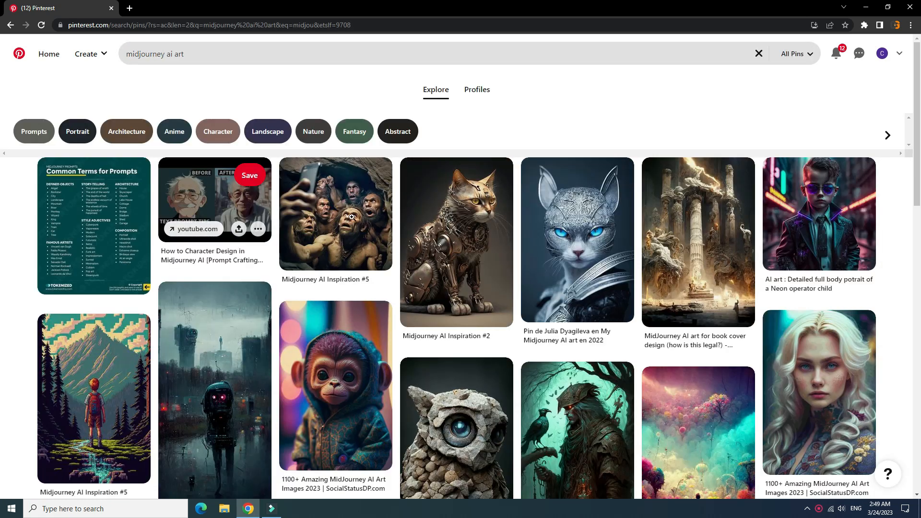
- Browse the AI art pins and their related images, and open the snowy mansion picture with the vintage car
left_click_drag(913, 77, 920, 212)
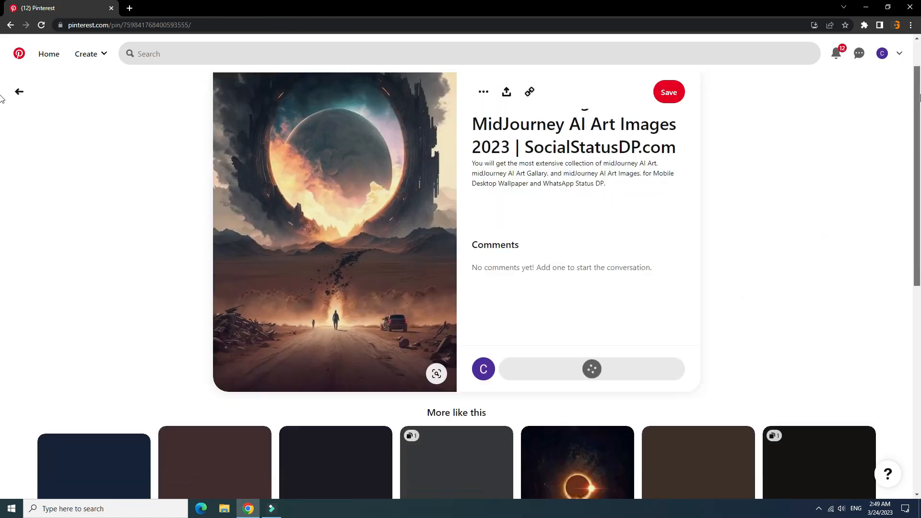
left_click_drag(920, 95, 910, 309)
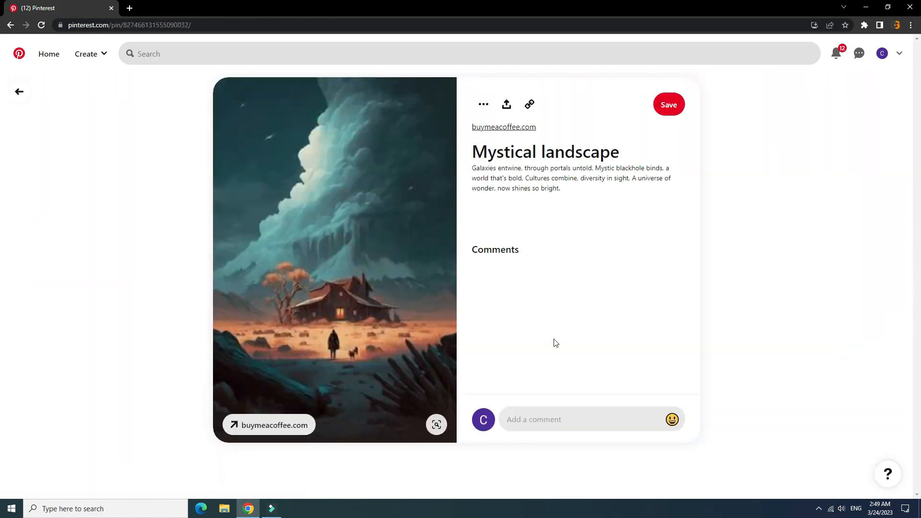
left_click_drag(918, 130, 904, 277)
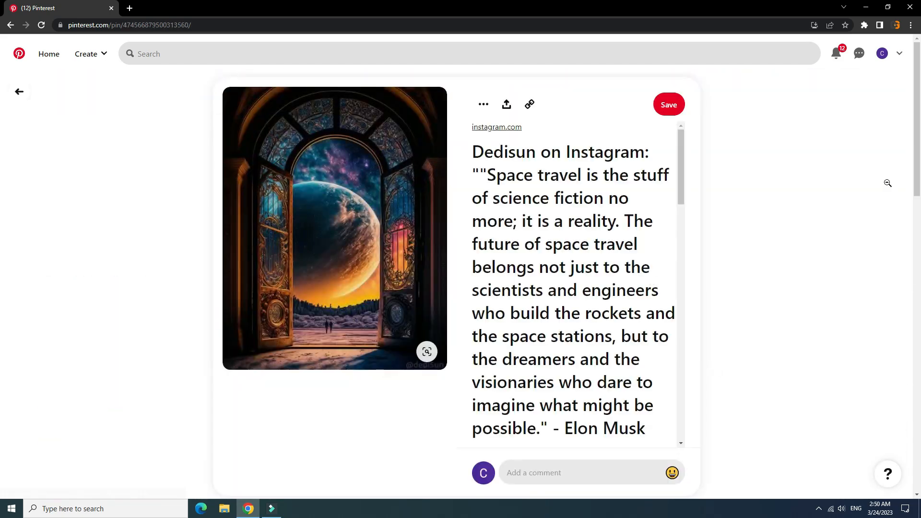
scroll(907, 192, "down", 15)
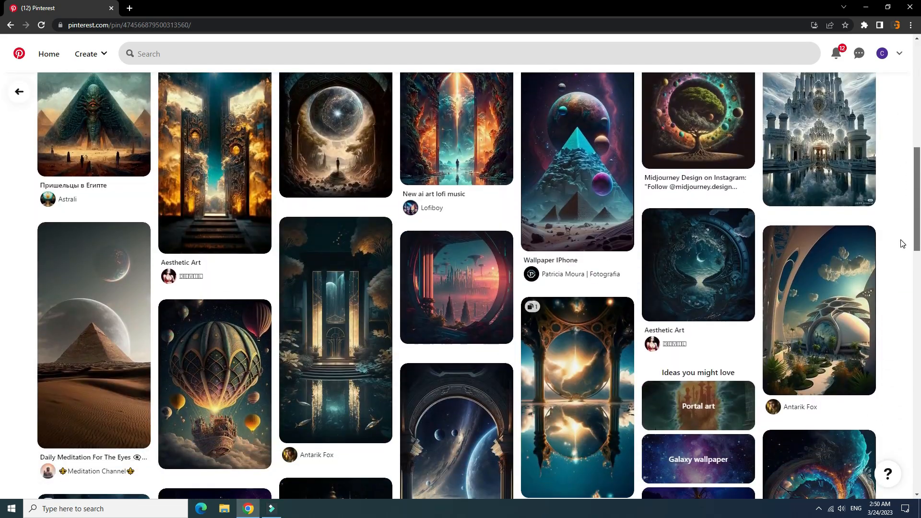
scroll(903, 243, "down", 12)
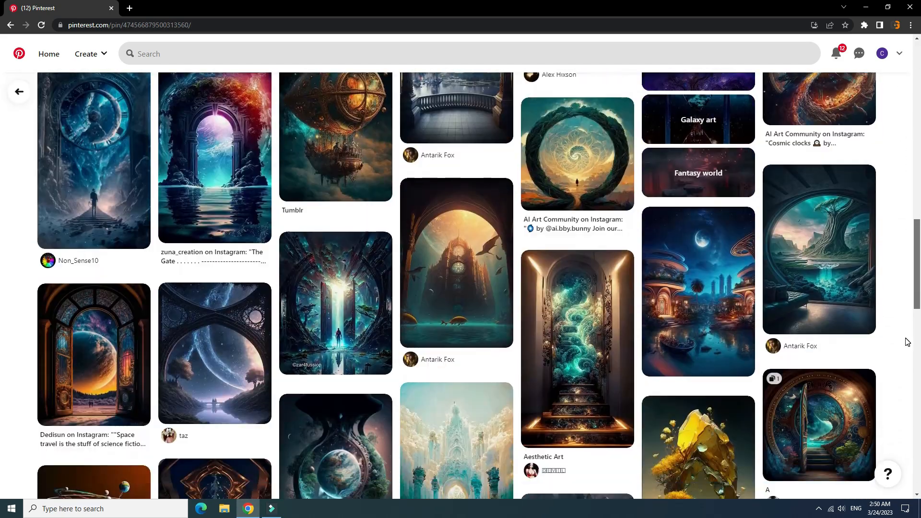
left_click(435, 236)
scroll(911, 263, "down", 12)
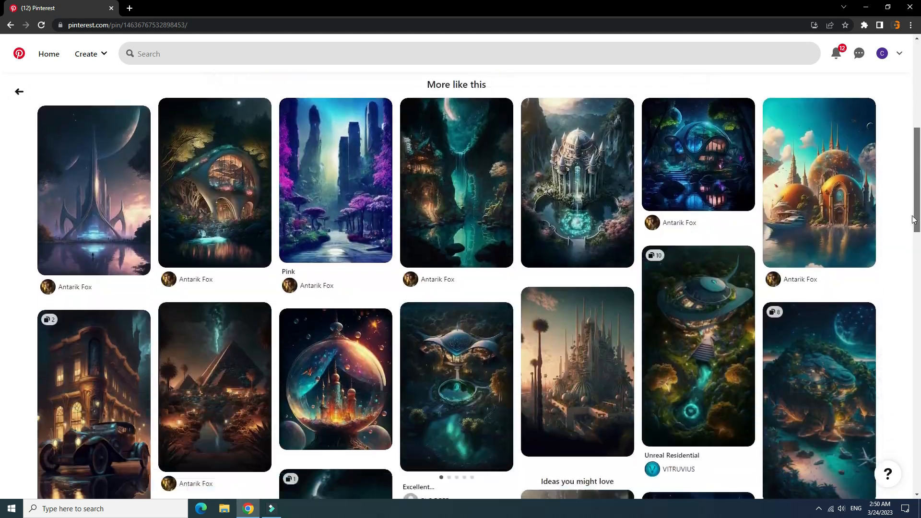
scroll(912, 263, "down", 12)
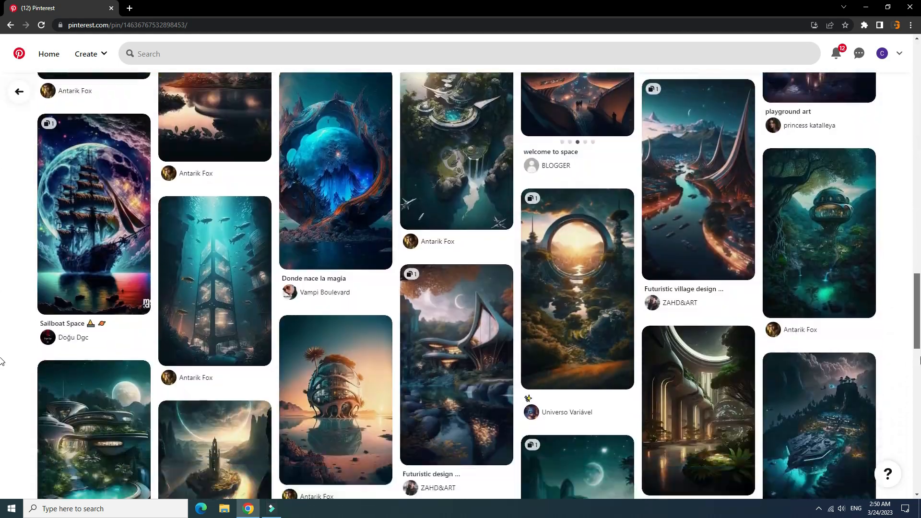
left_click(346, 327)
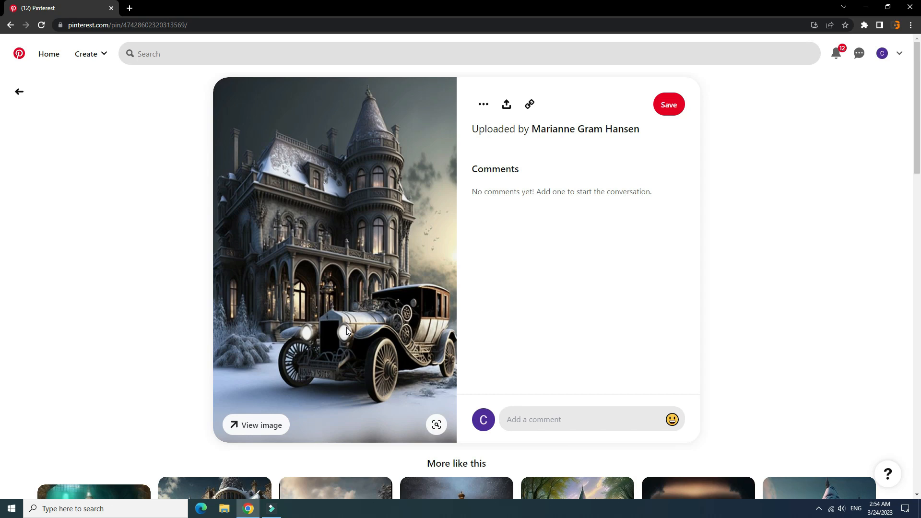
- Download the snowy mansion and vintage car image from the open pin
scroll(912, 124, "down", 2)
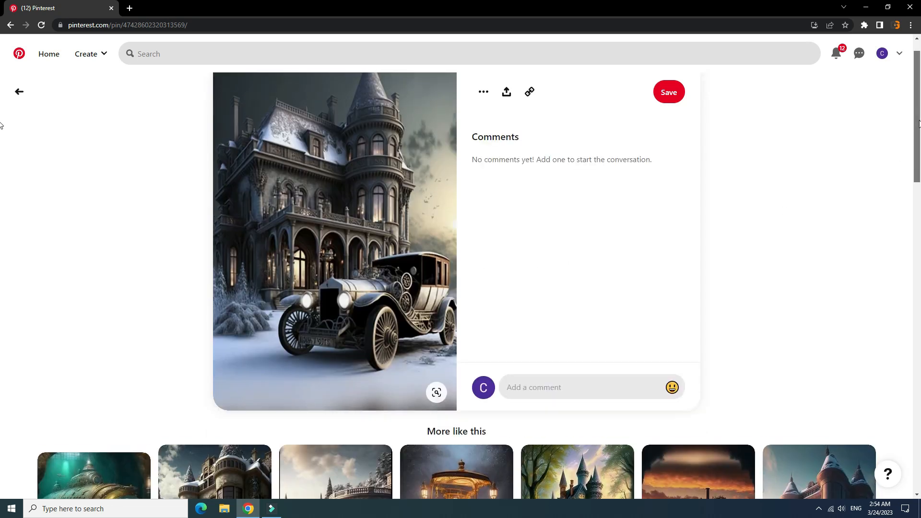
left_click_drag(920, 138, 917, 114)
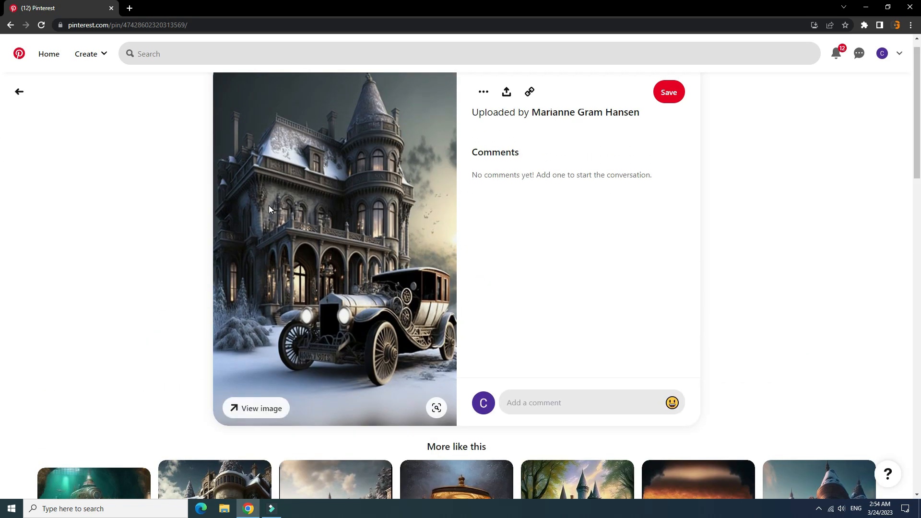
right_click(350, 223)
left_click(392, 243)
left_click(391, 244)
- Launch Photoshop and open the downloaded mansion image in it from the browser
left_click(866, 7)
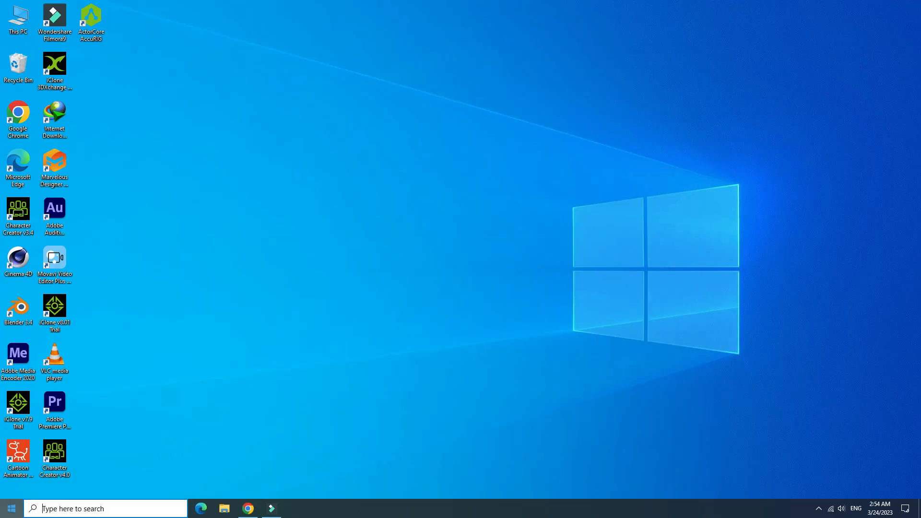
key("super")
left_click(78, 413)
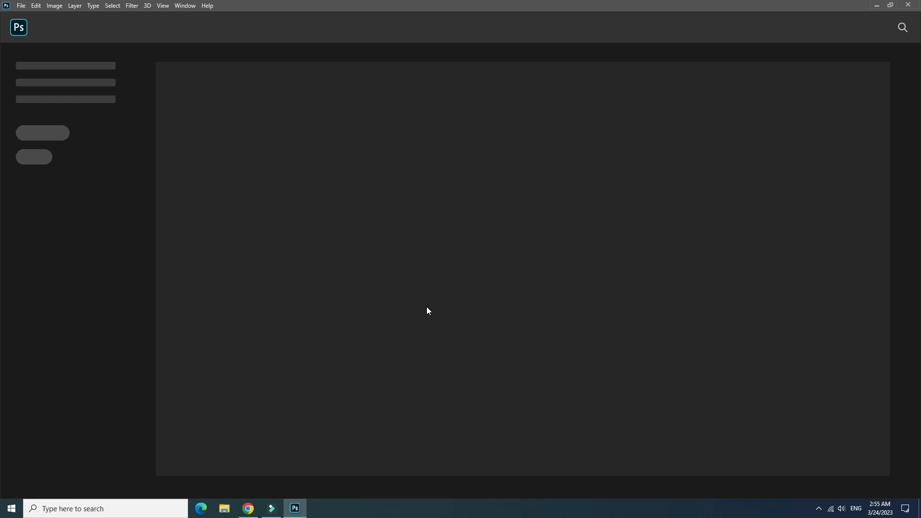
left_click(20, 35)
left_click(248, 509)
left_click_drag(72, 485, 244, 343)
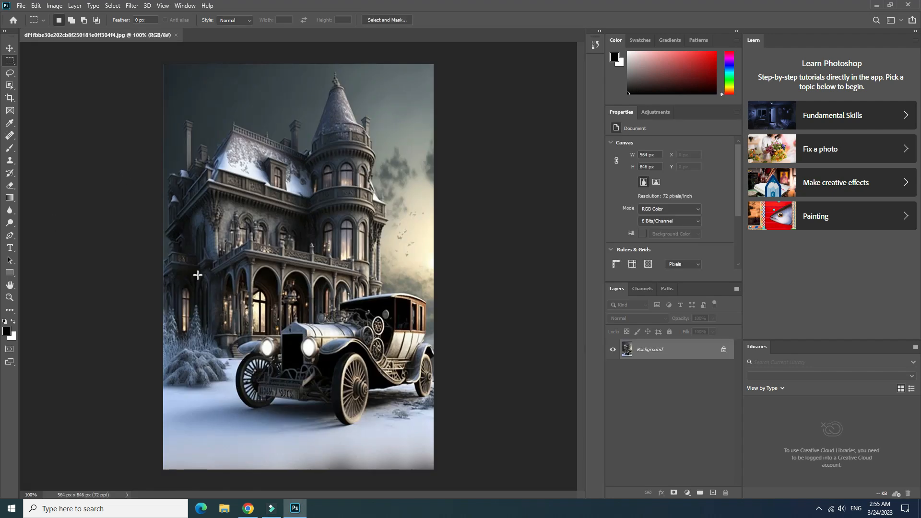
- Start a Pen tool path at the car's rear fender and trace it up the body and along the roof
left_click(10, 235)
left_click(46, 236)
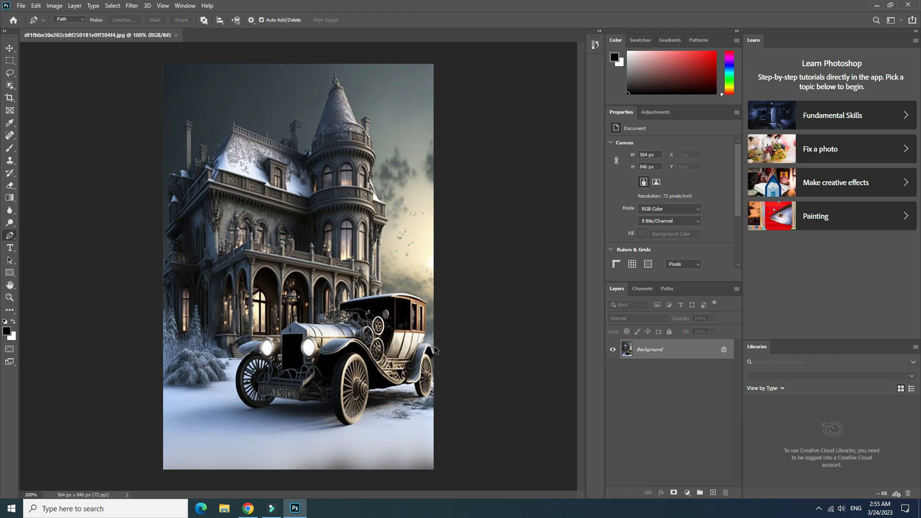
scroll(408, 313, "up", 10)
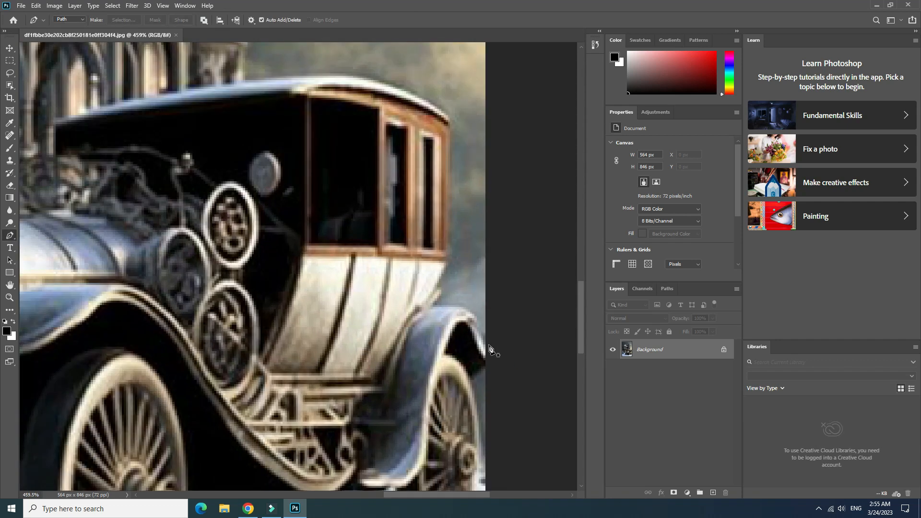
left_click_drag(486, 343, 476, 328)
left_click(465, 310)
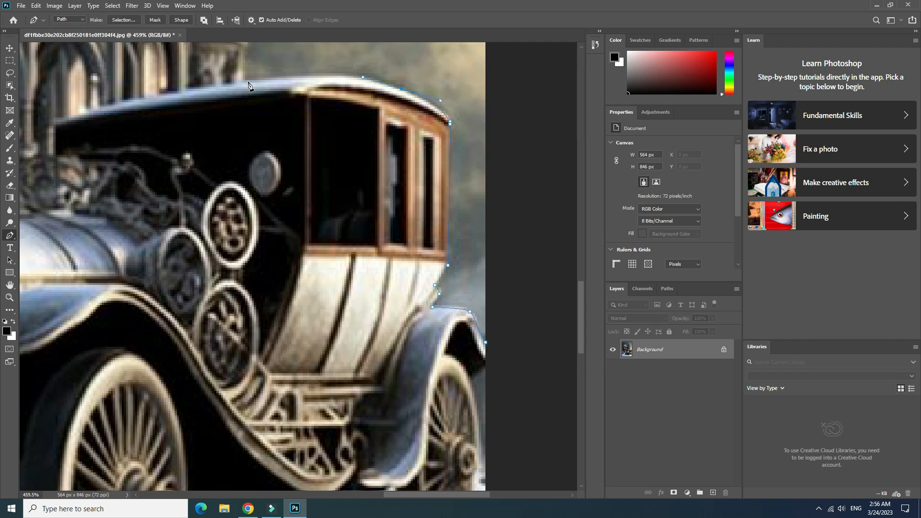
scroll(568, 247, "up", 5)
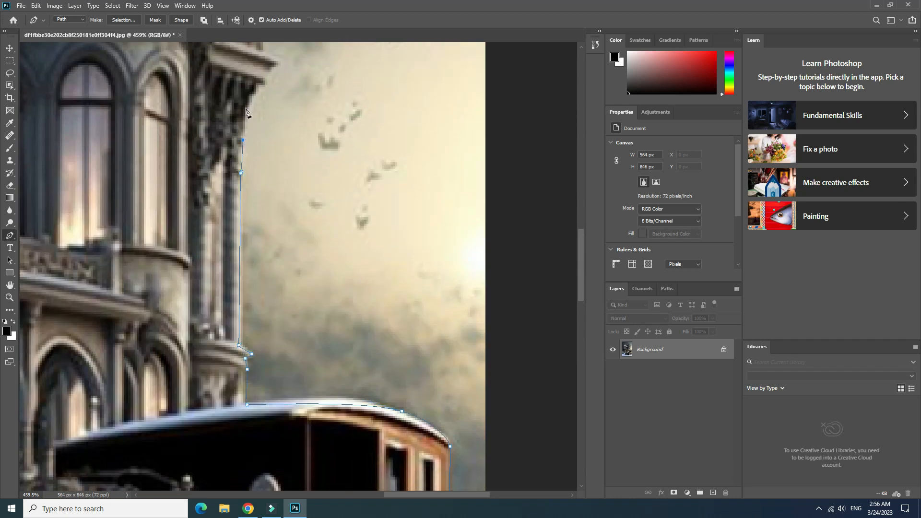
- Continue the path up the mansion's right-hand wall, around the cornice and balcony to the round tower
left_click(264, 52)
scroll(266, 274, "up", 4)
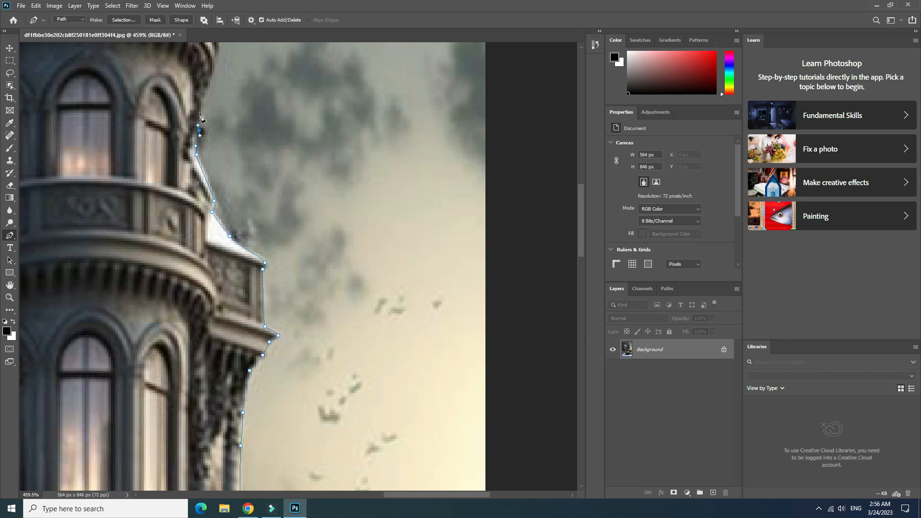
left_click(199, 110)
left_click_drag(206, 92, 205, 88)
scroll(207, 91, "up", 4)
left_click_drag(215, 332, 215, 326)
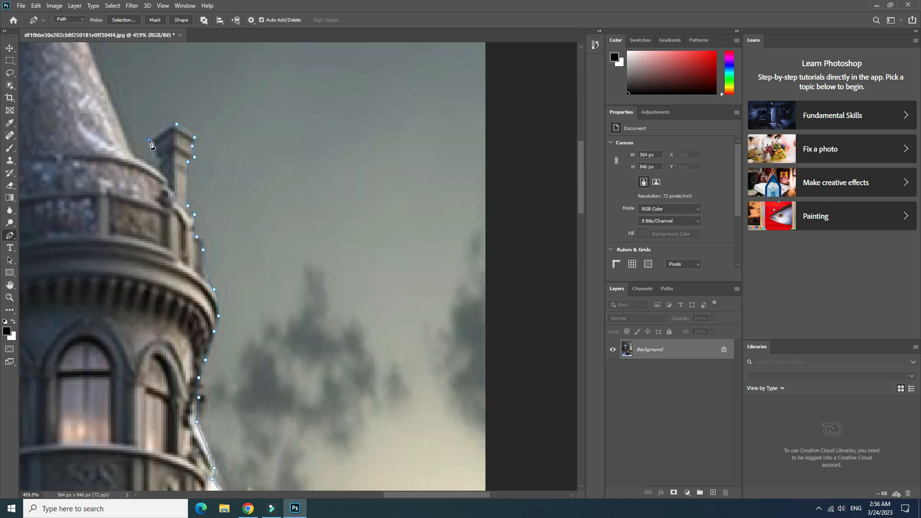
- Trace the path around the tower's conical roof and spire, and down its far side towards the adjoining chimney
scroll(131, 153, "up", 3)
scroll(177, 226, "left", 2)
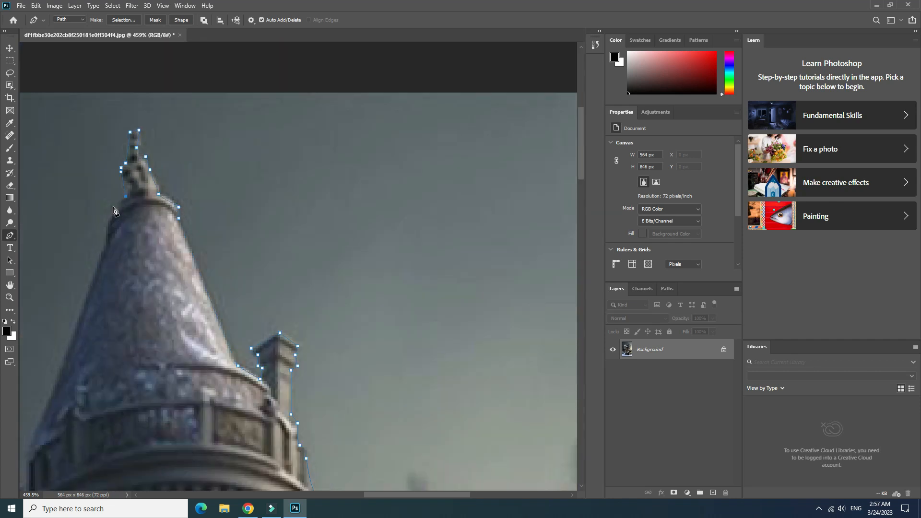
scroll(260, 355, "down", 3)
scroll(173, 270, "left", 2)
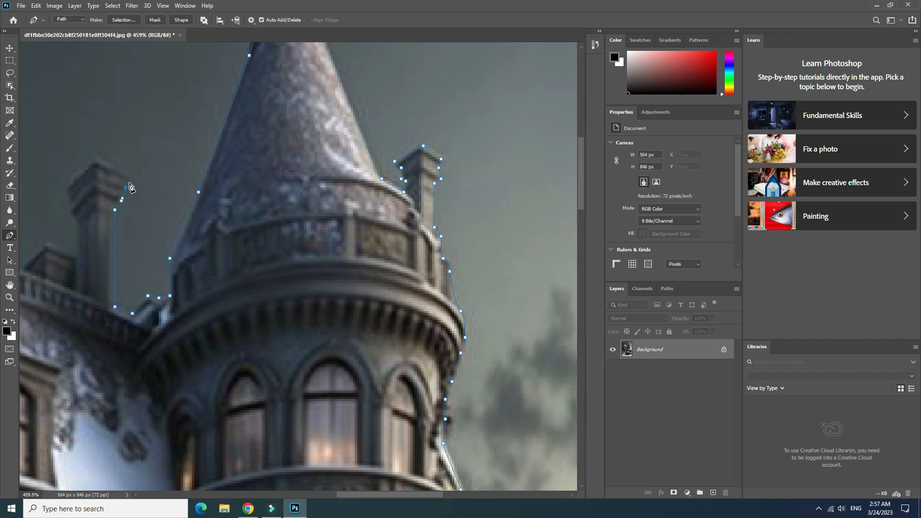
- Trace the path past the chimney beside the tower and along the railing on the main roof ridge
left_click(77, 256)
left_click(46, 243)
scroll(182, 272, "left", 2)
left_click(84, 224)
scroll(90, 230, "left", 2)
left_click(181, 182)
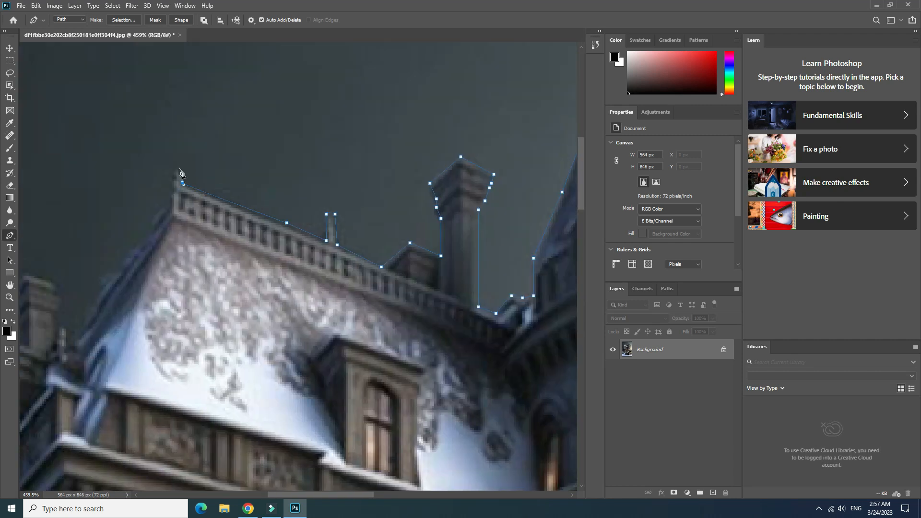
- Extend the path down the sloping left end of the main roof and around the small and tall chimneys
left_click_drag(356, 495, 324, 494)
left_click(169, 304)
left_click(177, 314)
left_click(179, 322)
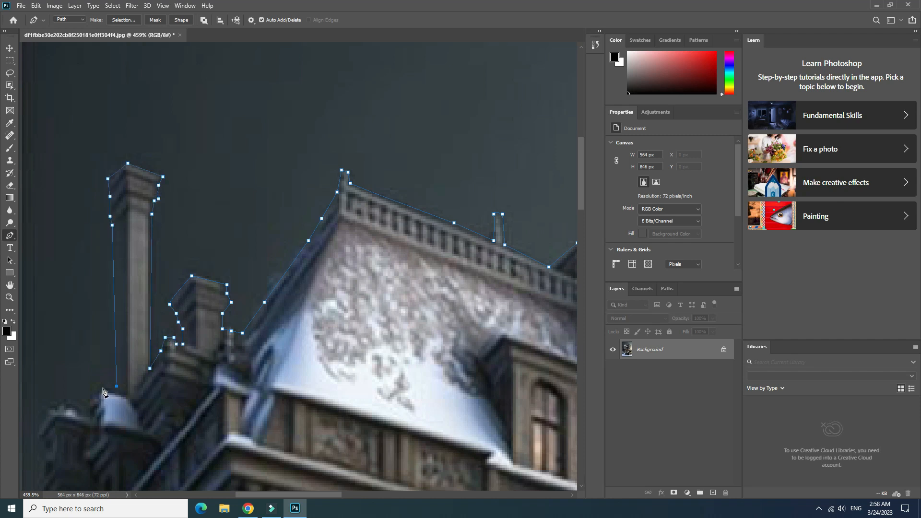
- Trace the path down the mansion's left edge, past the snow-capped turrets and ledges, to the image border
left_click_drag(336, 495, 314, 495)
left_click_drag(581, 180, 581, 221)
left_click(150, 176)
left_click(152, 231)
left_click(152, 266)
left_click(156, 277)
left_click(158, 300)
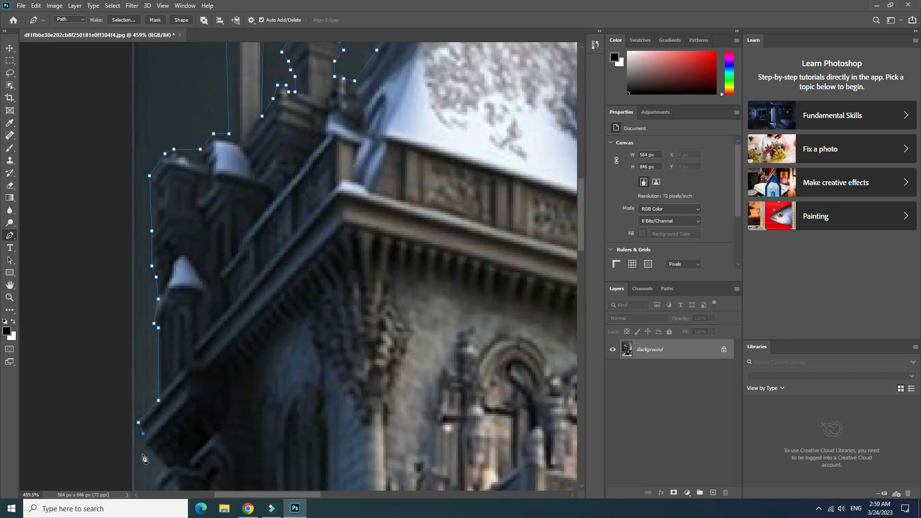
left_click(145, 446)
left_click(159, 461)
left_click(163, 468)
scroll(166, 470, "down", 2)
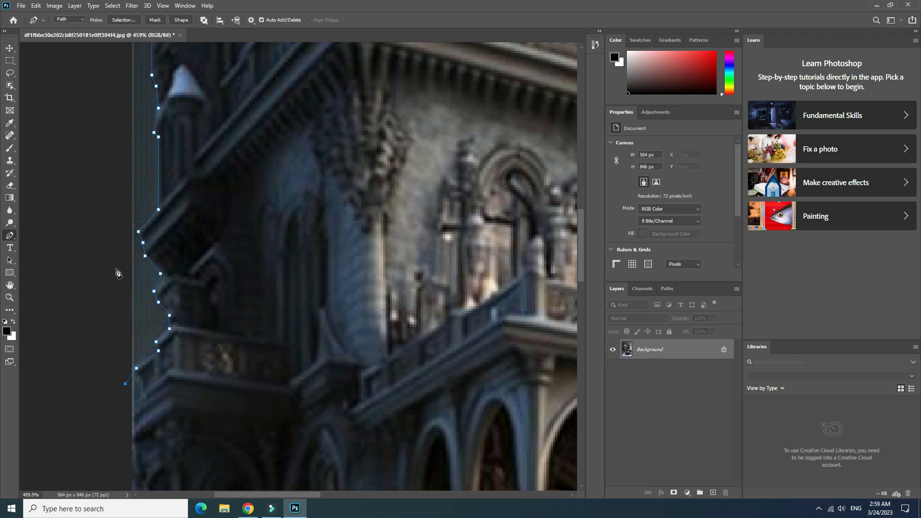
- Run the path outside the canvas around the snowy ground and close it at the car's rear fender
left_click_drag(581, 243, 621, 418)
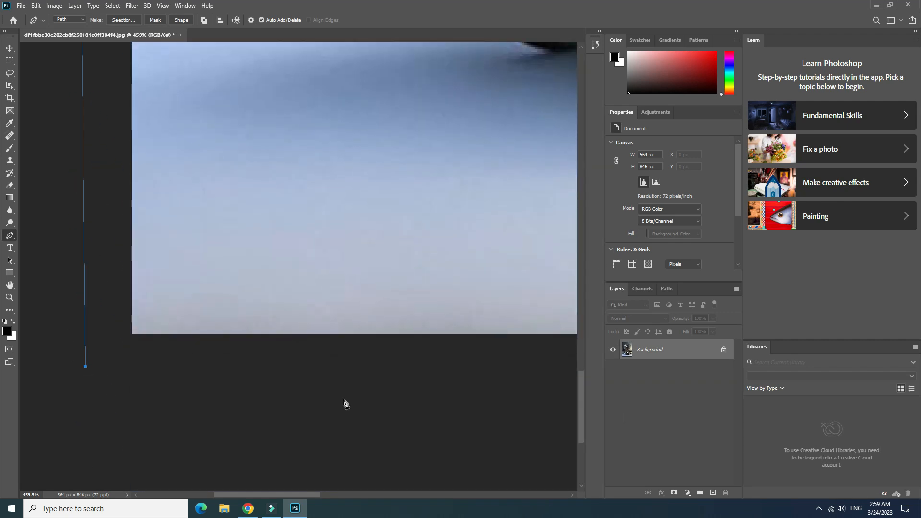
scroll(350, 284, "down", 6)
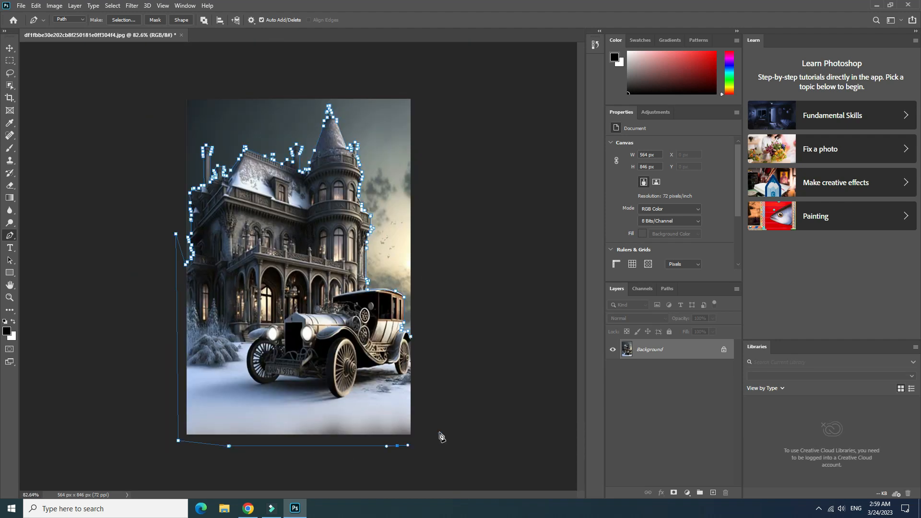
left_click(440, 432)
- Convert the closed path to a selection and add a layer mask that hides the sky behind the mansion
right_click(411, 342)
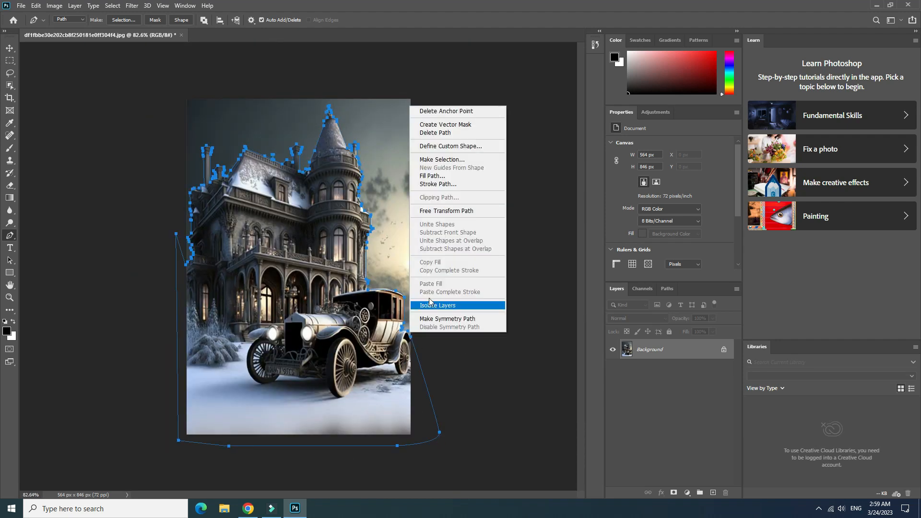
left_click(434, 161)
left_click(510, 137)
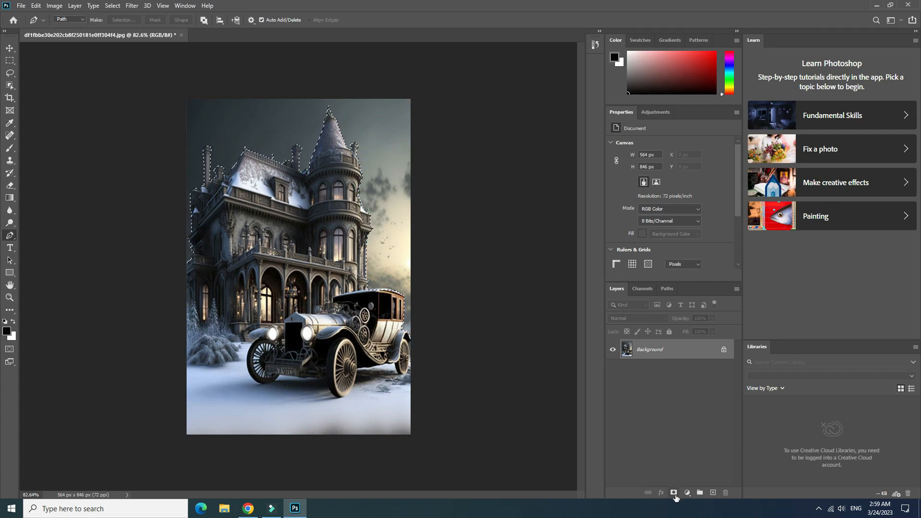
left_click(674, 493)
- Save a PNG copy of the masked mansion and car image to keep its sky transparent
left_click(21, 6)
left_click(29, 119)
left_click(502, 337)
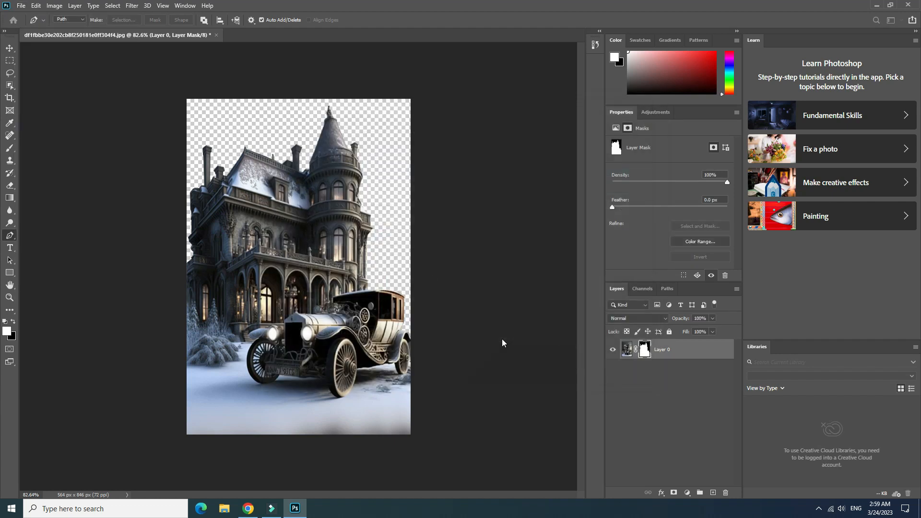
left_click(147, 223)
left_click(147, 357)
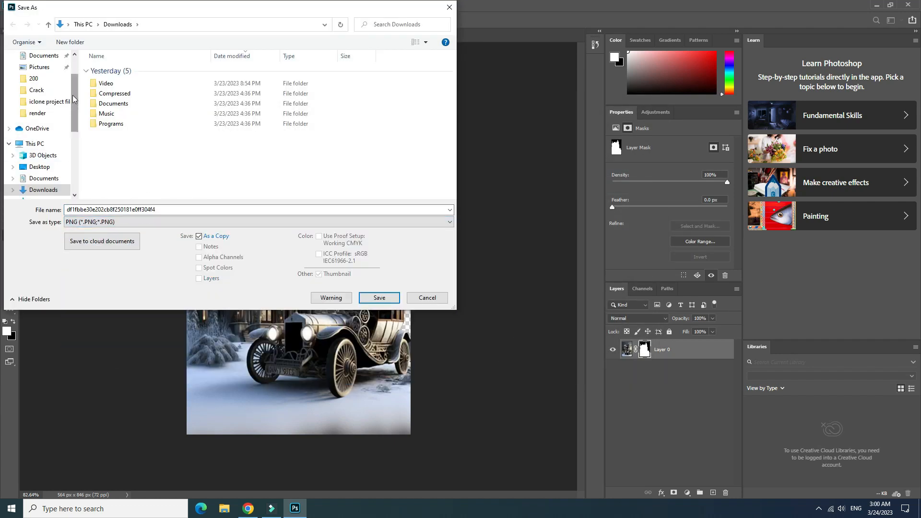
scroll(72, 107, "down", 3)
left_click(31, 112)
left_click(379, 297)
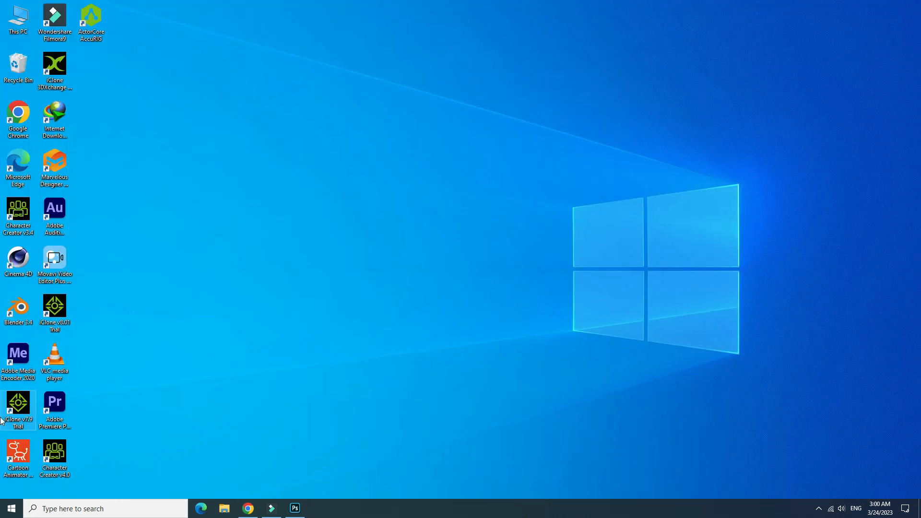
- Launch After Effects, import the saved mansion PNG from File Explorer and create a composition from it
key("super")
left_click(72, 359)
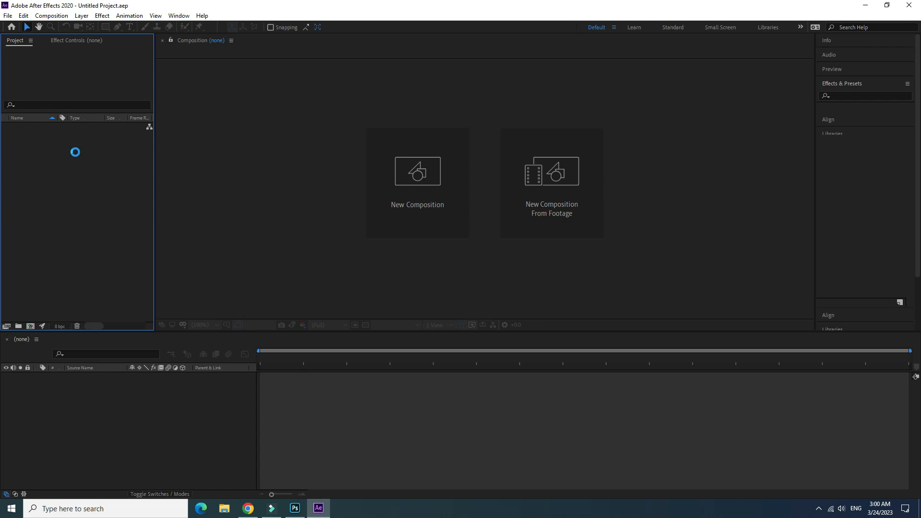
left_click(225, 508)
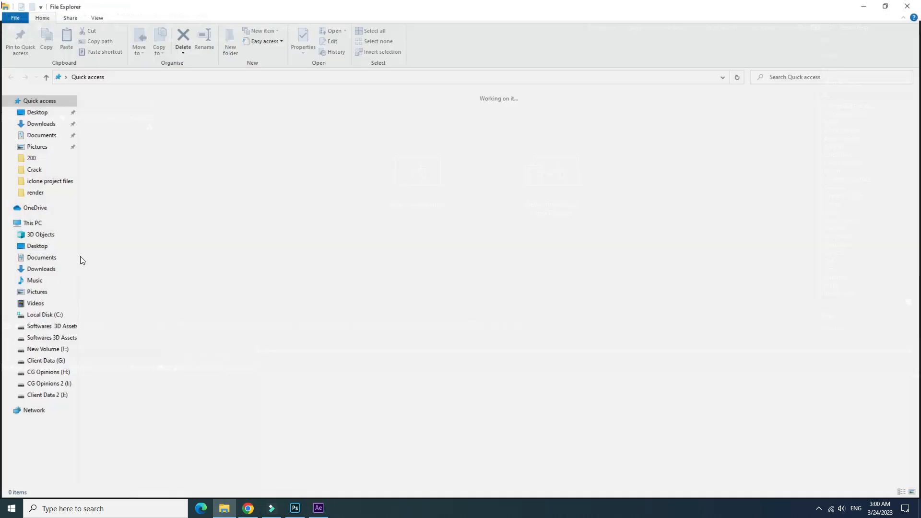
left_click_drag(266, 118, 31, 327)
left_click(872, 33)
mouse_move(261, 359)
left_mouse_down()
mouse_move(883, 377)
mouse_move(260, 377)
left_mouse_up()
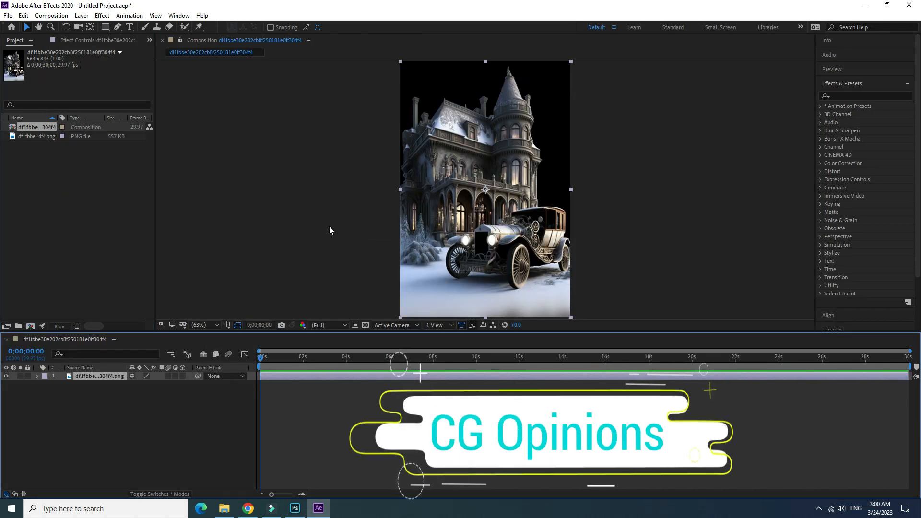
left_click(127, 414)
- Switch to Chrome, open Pexels in a new tab and search its videos for "sky animation"
left_click(248, 508)
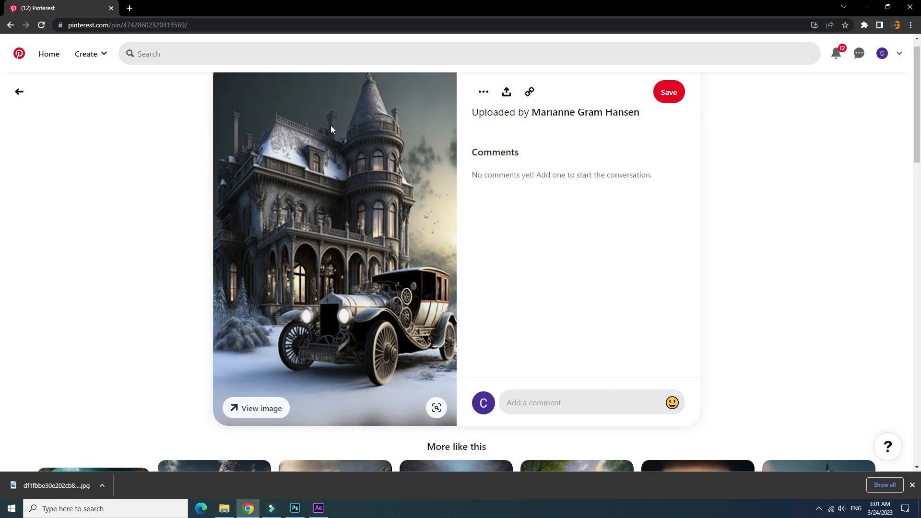
left_click(136, 7)
type("pexels.co")
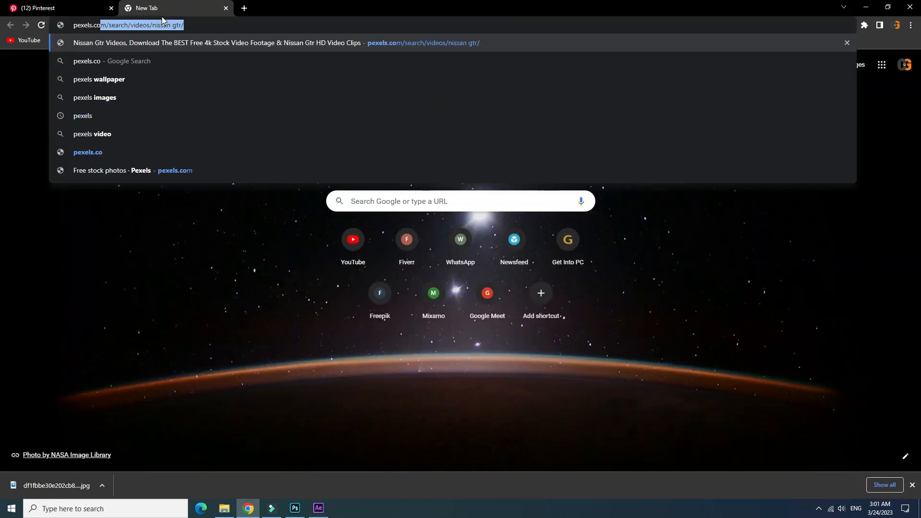
key("Return")
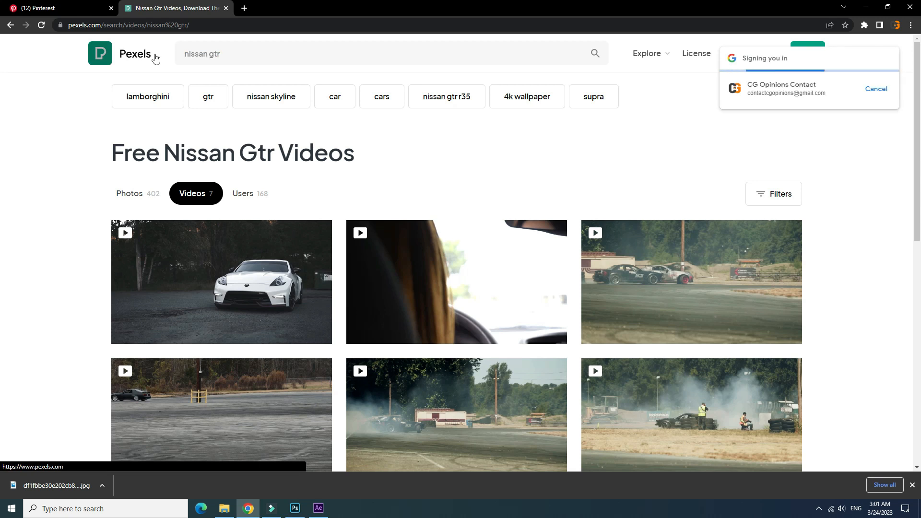
left_click(226, 53)
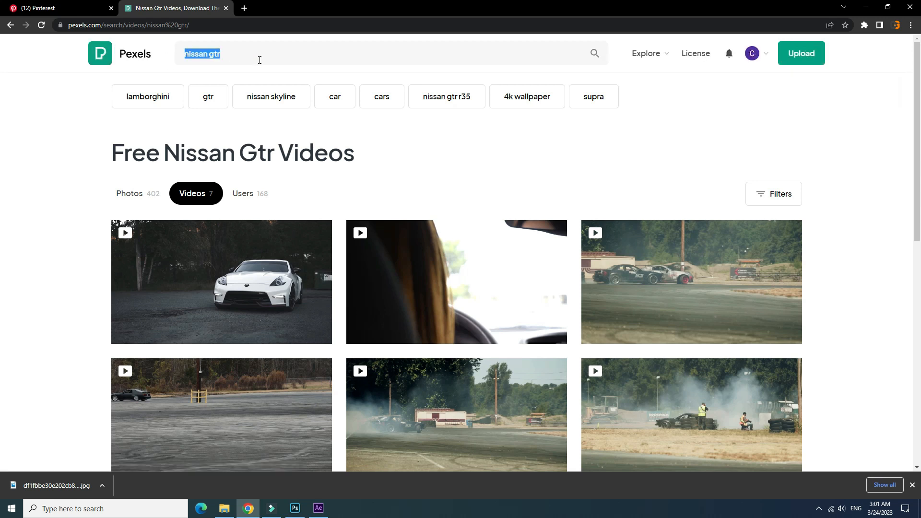
type("sky animation")
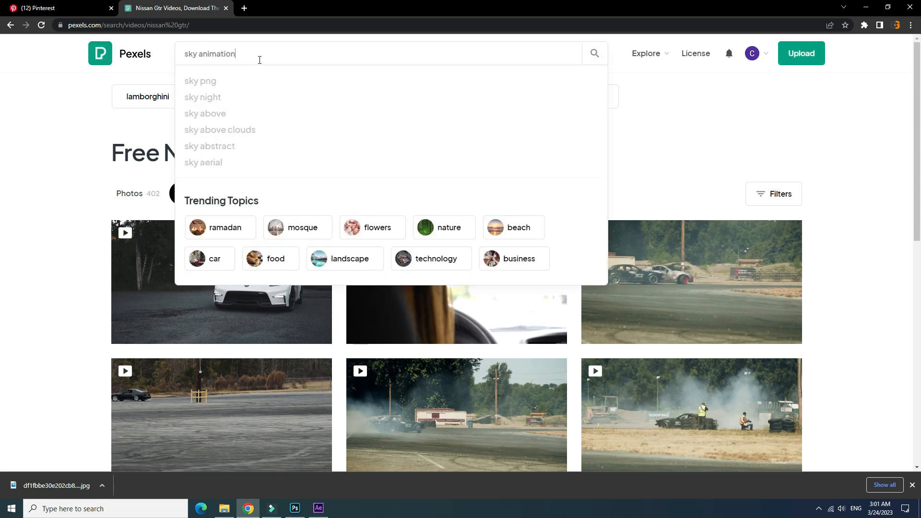
key("Return")
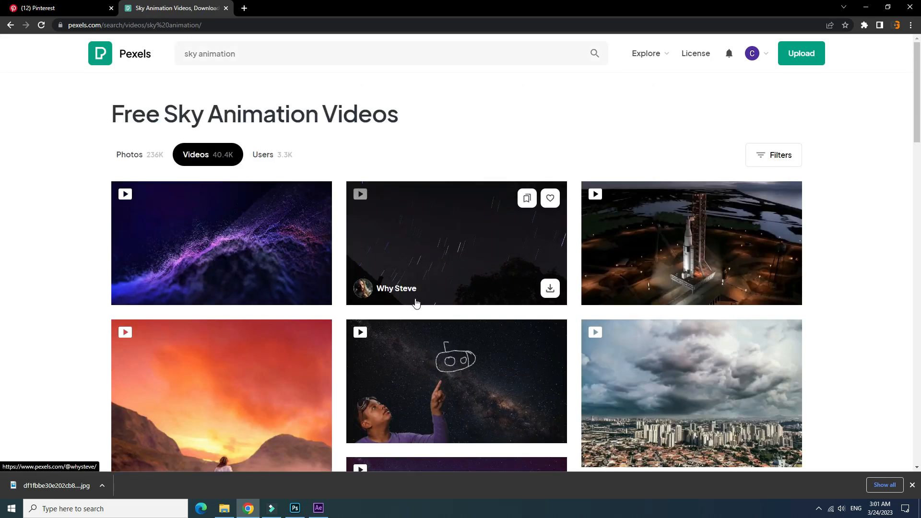
- Download the video of dark clouds over a city from the results and preview it in VLC
scroll(693, 199, "down", 3)
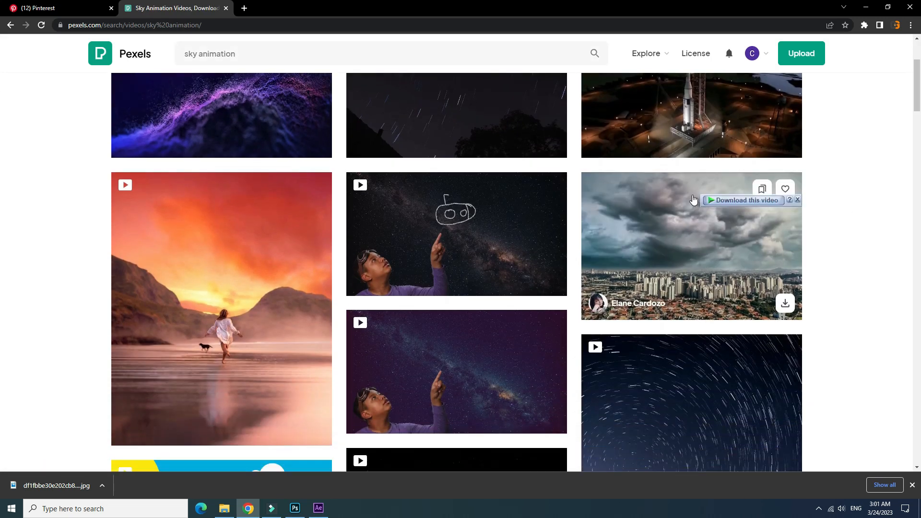
left_click(732, 201)
left_click(478, 297)
left_click(497, 284)
double_click(163, 137)
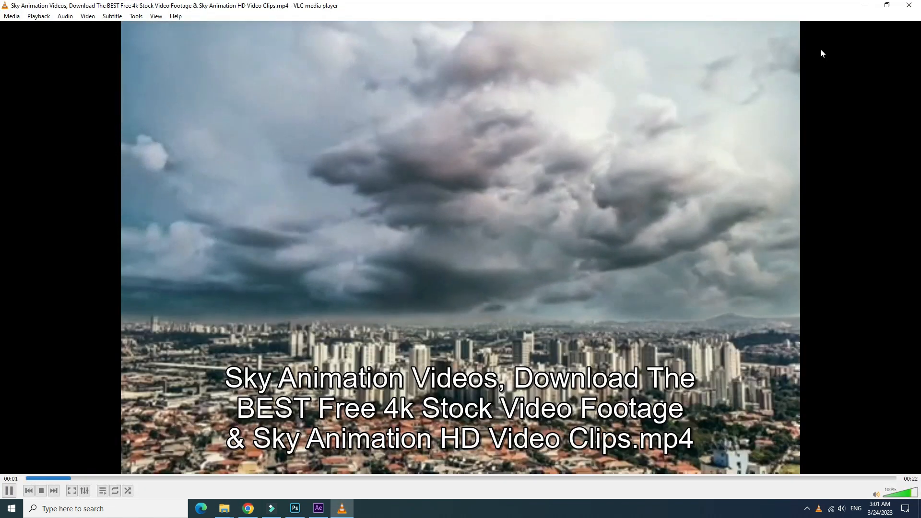
left_click(909, 5)
- Open the page of the Moving Clouds Above the Cityscape video in Chrome and download it for free
left_click(248, 508)
left_click(721, 224)
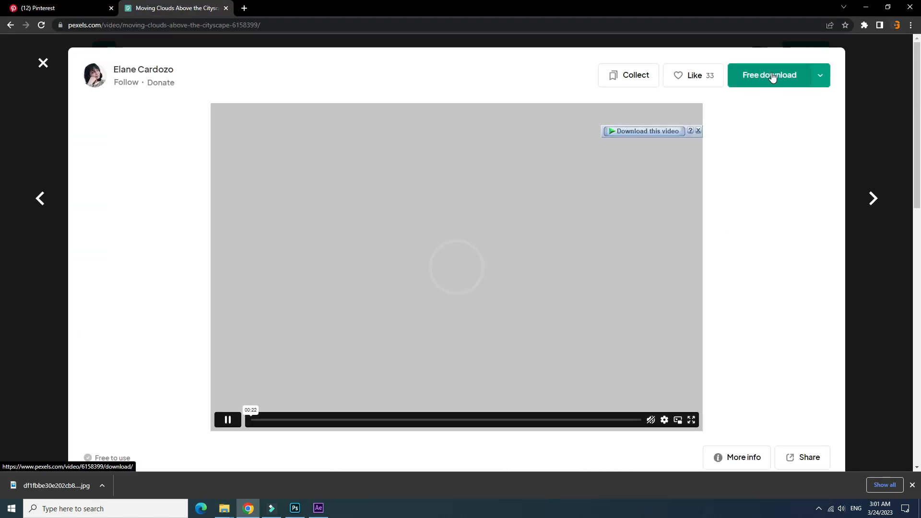
left_click(773, 78)
left_click(468, 296)
left_click(534, 150)
left_click(577, 53)
left_click(43, 63)
- Add the downloaded cloud video to the After Effects composition and place its layer beneath the mansion PNG
left_click(478, 284)
left_click_drag(161, 122, 72, 407)
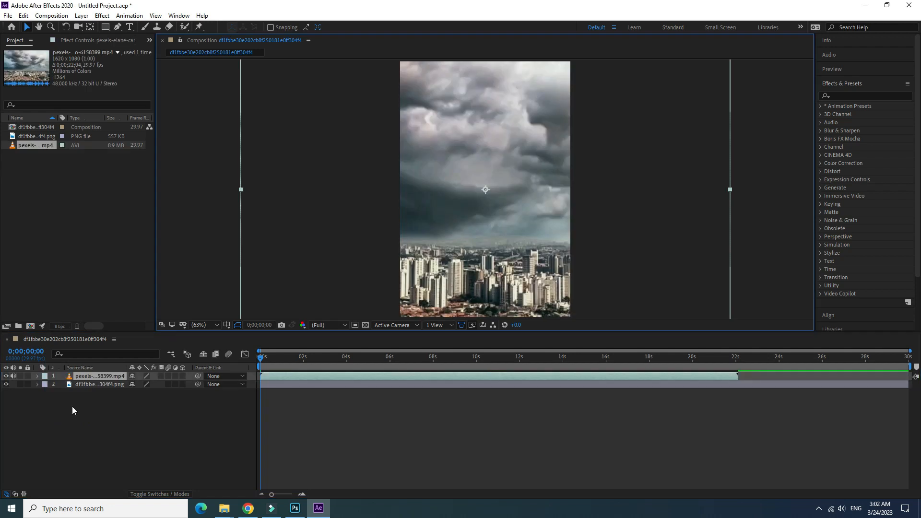
left_click_drag(96, 376, 97, 395)
- Scale the cloud video layer down to 79%
scroll(463, 198, "down", 3)
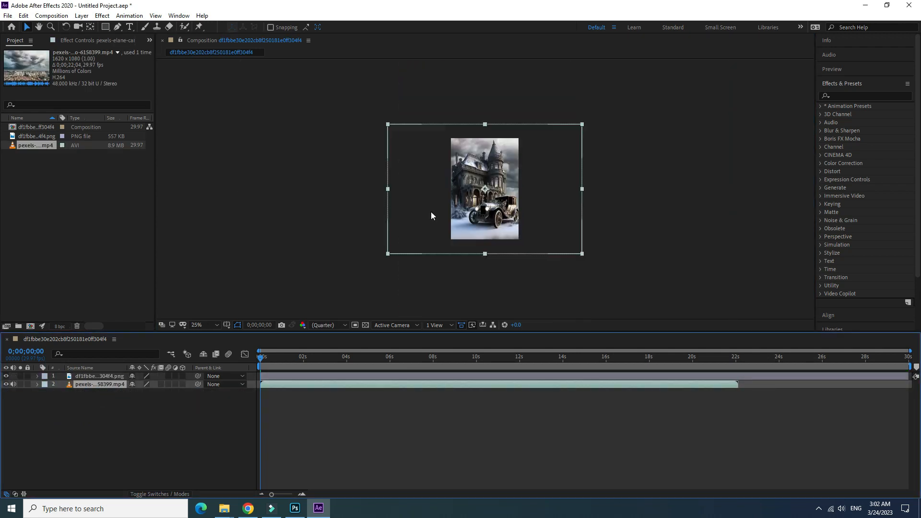
left_click_drag(162, 417, 151, 417)
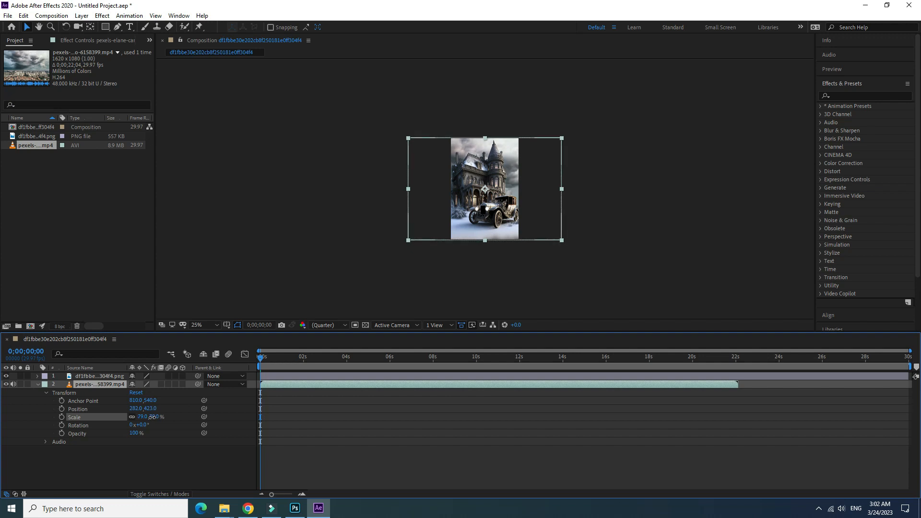
left_click(38, 385)
- Enlarge the composition preview and time-stretch the cloud video layer to a duration of 30 seconds
scroll(457, 201, "up", 2)
left_click_drag(426, 331, 423, 385)
left_click_drag(261, 413, 711, 449)
right_click(557, 438)
mouse_move(642, 232)
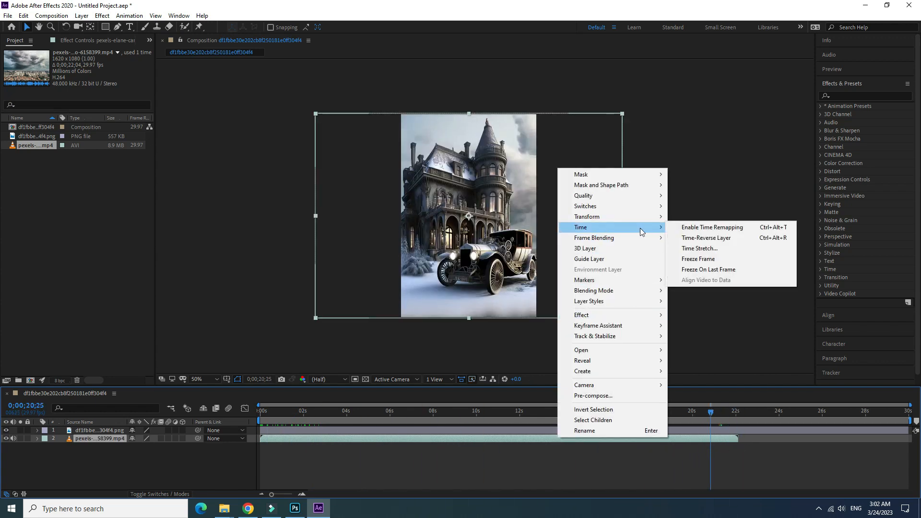
left_click(699, 249)
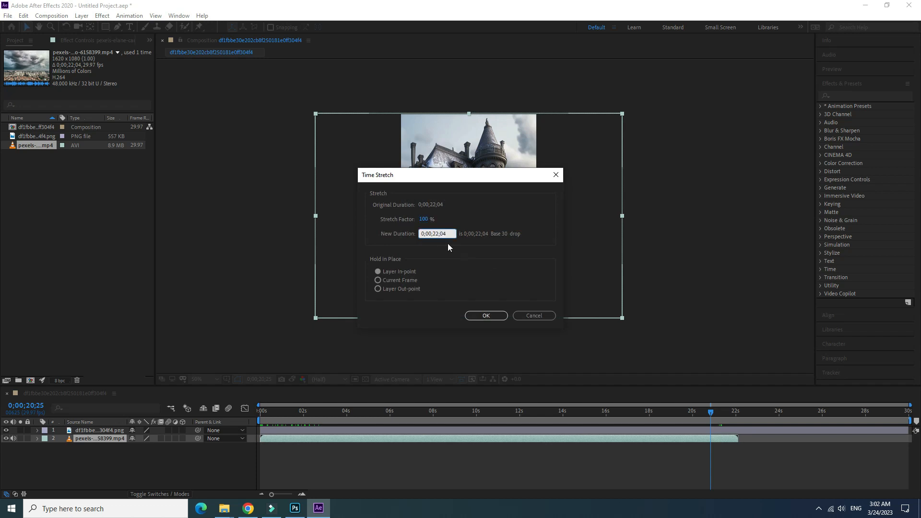
key("BackSpace")
key("BackSpace")
type("30")
left_click(487, 316)
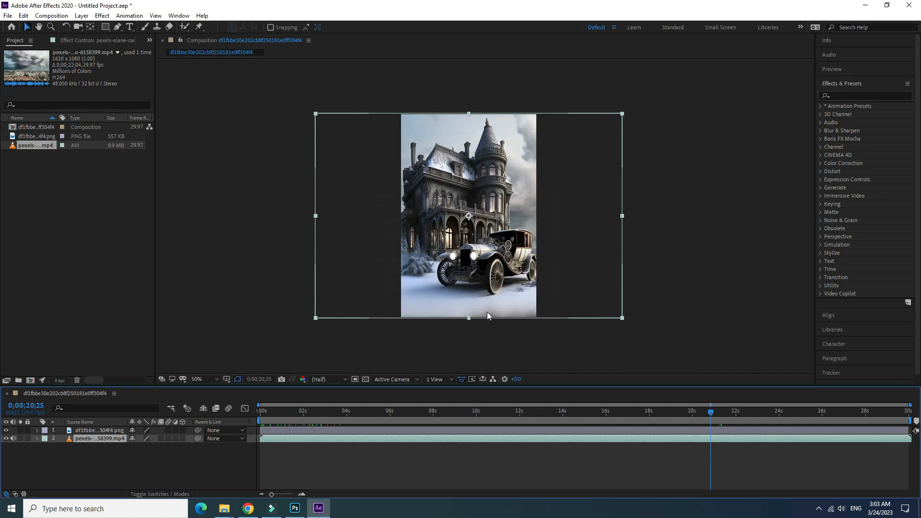
- Play the composition from its first frame to check the moving clouds behind the mansion
left_click_drag(711, 413, 187, 459)
left_click(187, 459)
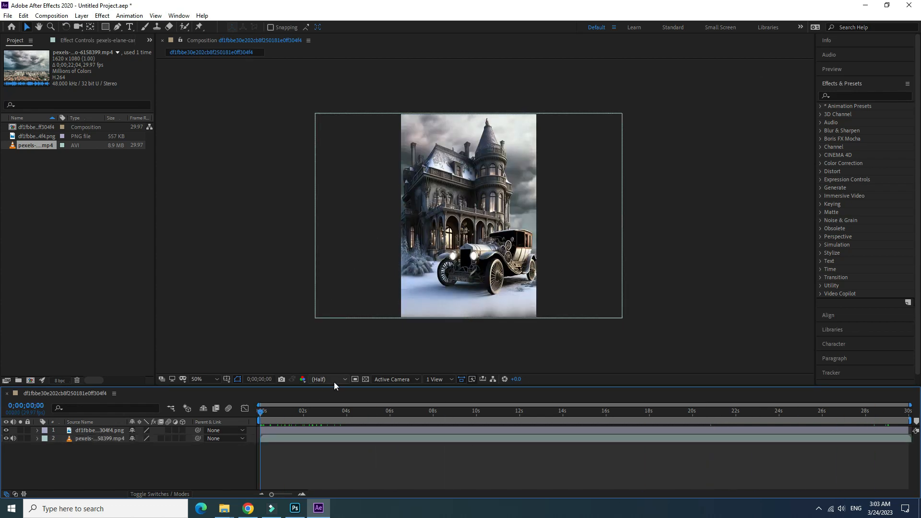
key("space")
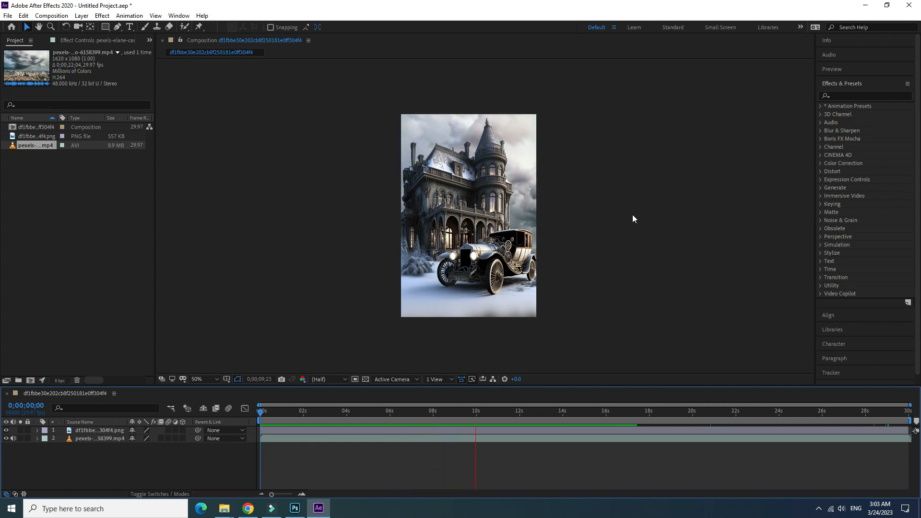
left_click_drag(583, 411, 233, 395)
left_click(238, 235)
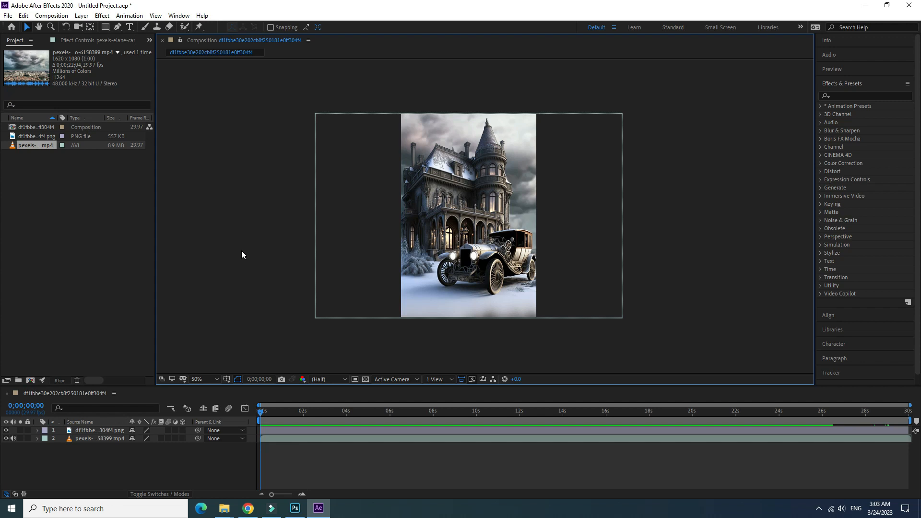
- Switch to Chrome, open Mixamo in a new tab and log in with the Google account
left_click(244, 509)
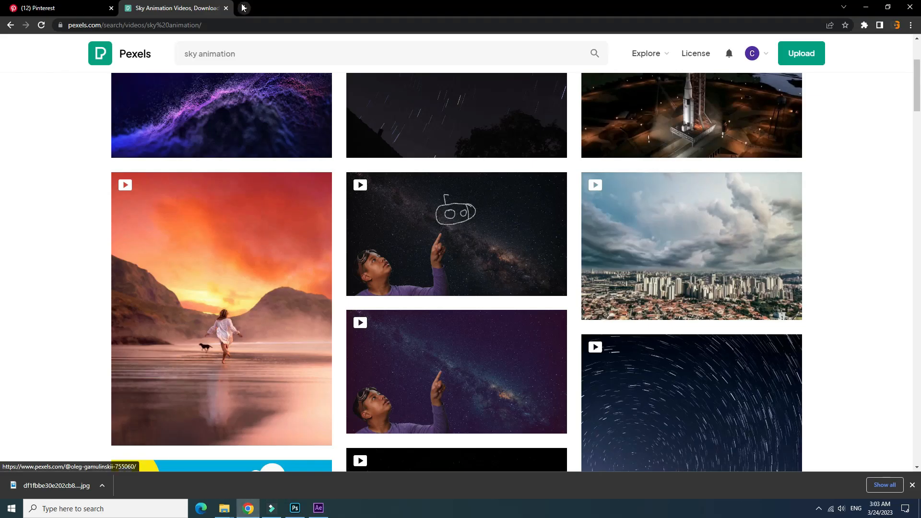
key("ctrl+t")
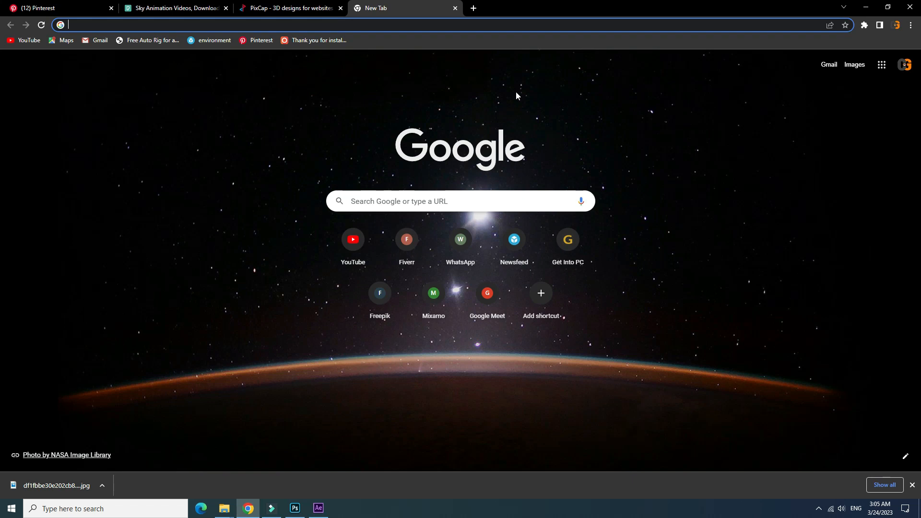
type("mixamo.com/#/")
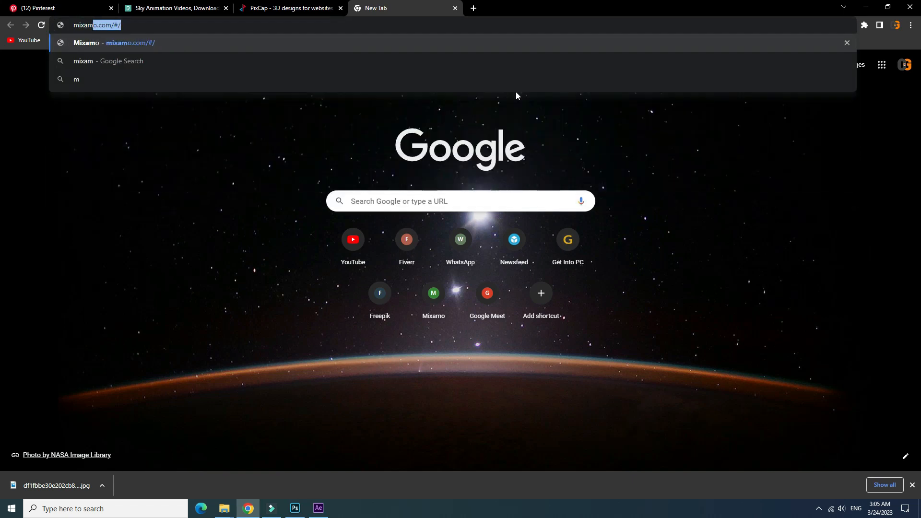
key("Return")
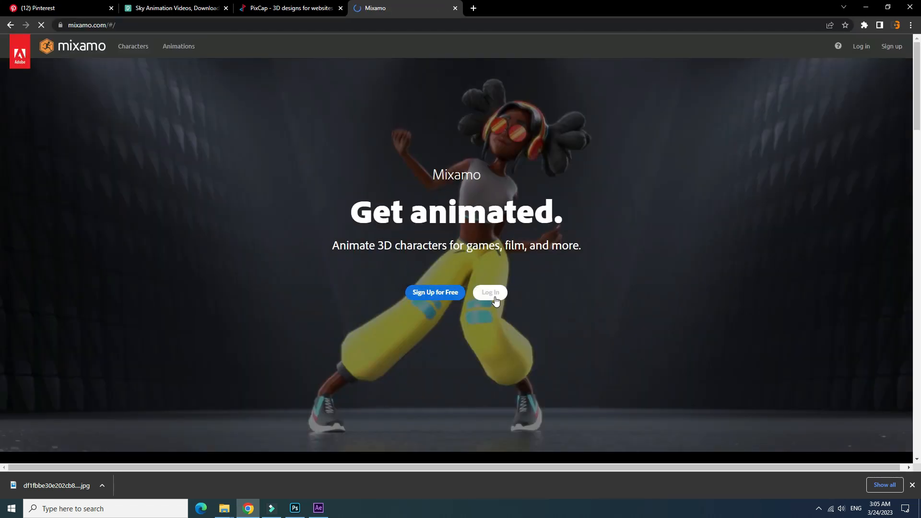
left_click(491, 293)
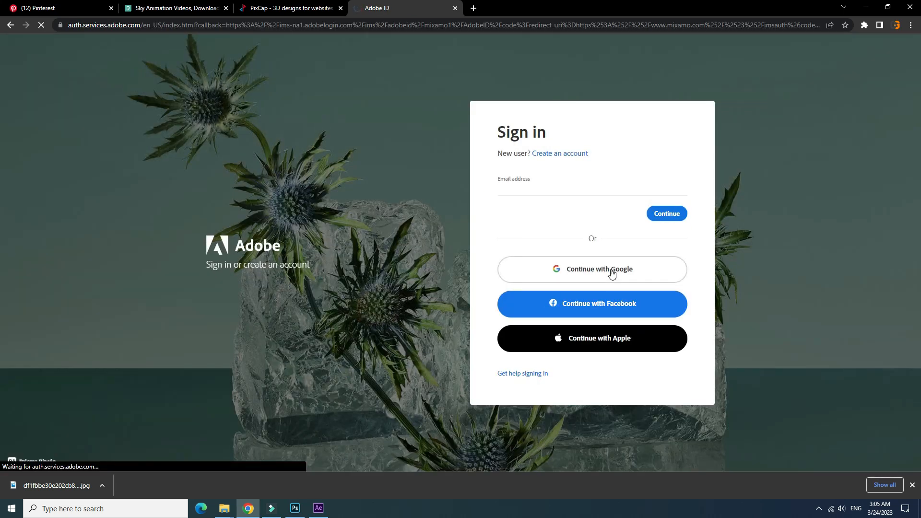
left_click(612, 269)
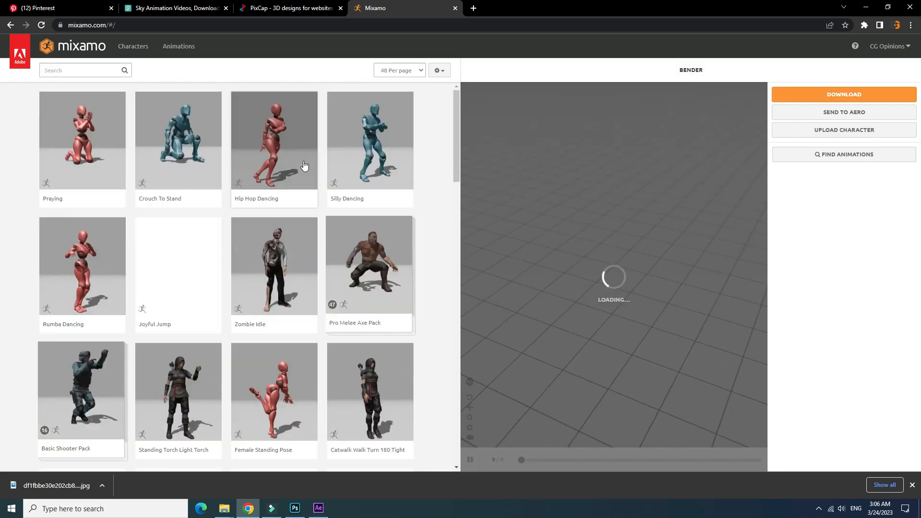
- Browse the Mixamo characters and replace the current one with the armored, sword-wielding Maria W/Prop character
left_click_drag(454, 124, 459, 136)
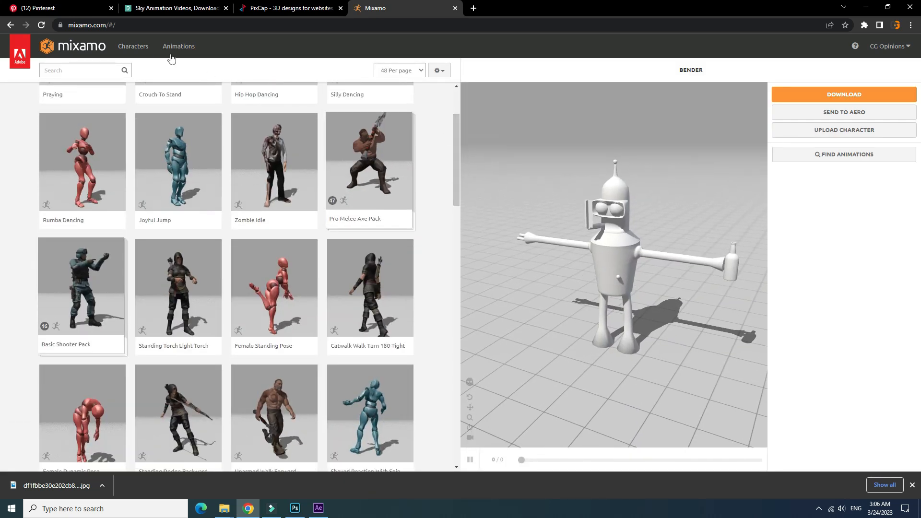
left_click(130, 47)
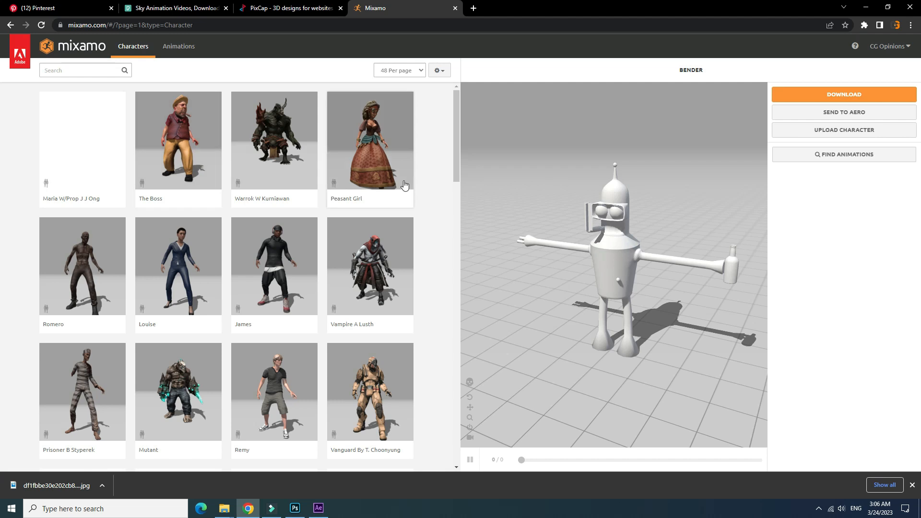
left_click(320, 509)
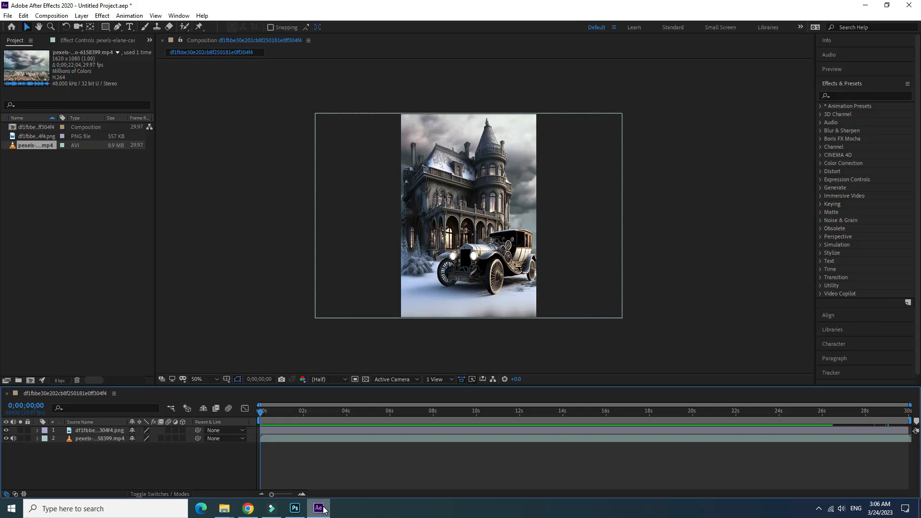
left_click(255, 509)
mouse_move(456, 148)
left_mouse_down()
mouse_move(456, 210)
mouse_move(454, 143)
left_mouse_up()
left_click(82, 144)
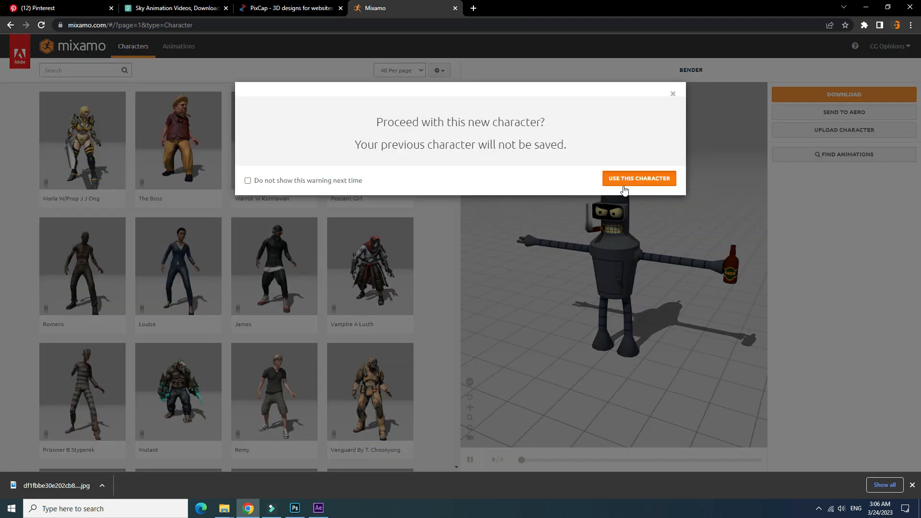
left_click(640, 175)
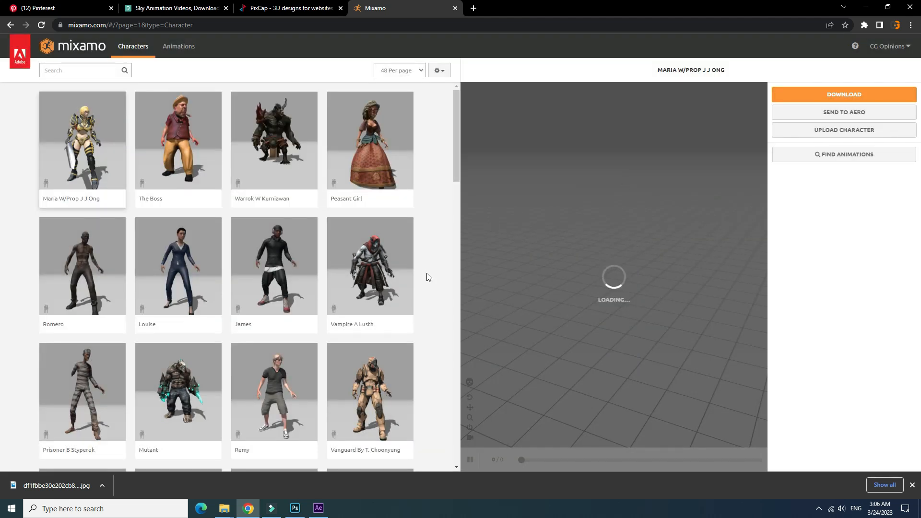
- Search the Mixamo animations for "idle"
left_click(179, 48)
left_click(79, 71)
type("idle")
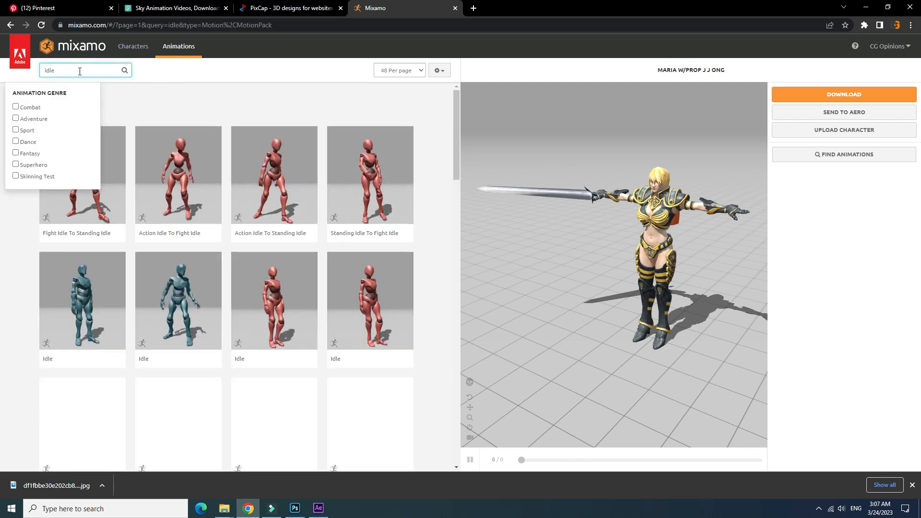
- Try the Kneeling Idle animation on the Maria character and pause its preview
scroll(166, 365, "down", 2)
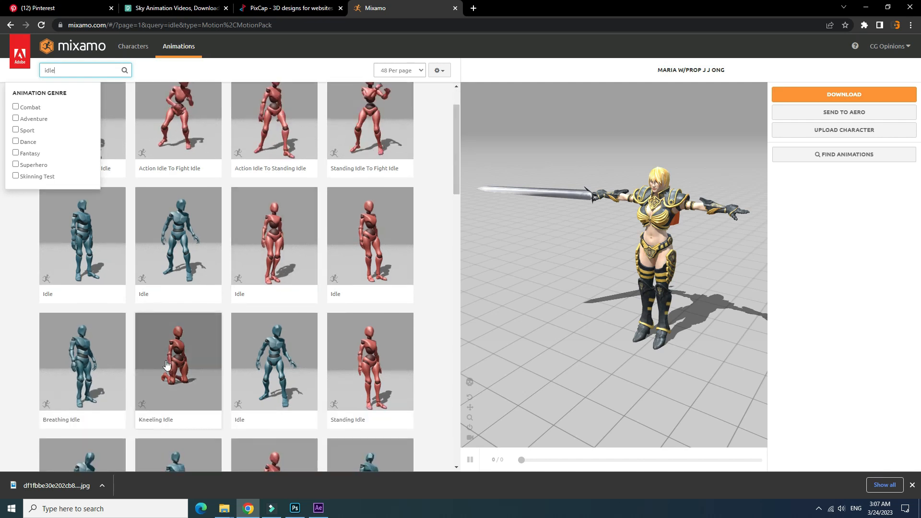
left_click(166, 365)
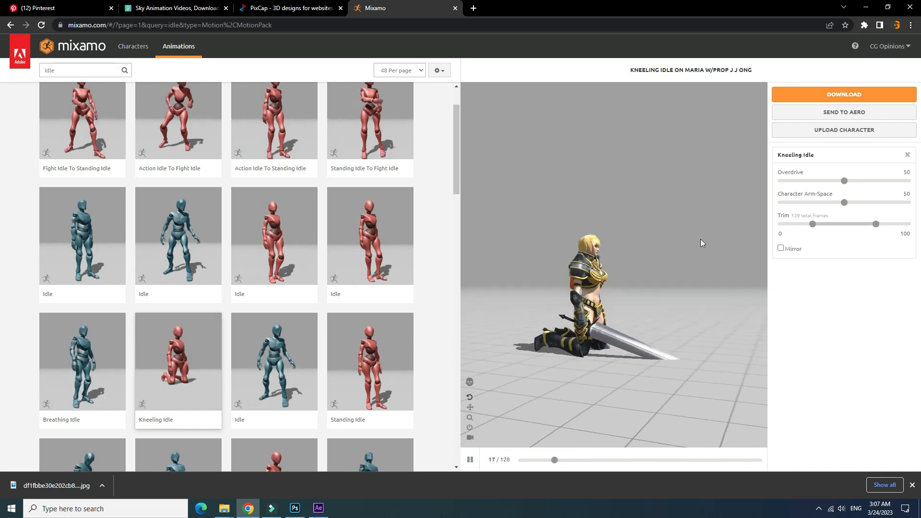
left_click_drag(700, 239, 687, 240)
left_click(471, 460)
- Apply the raised-sword Great Sword Idle animation to the character and widen its trim range to -50 through 150
left_click_drag(457, 151, 462, 222)
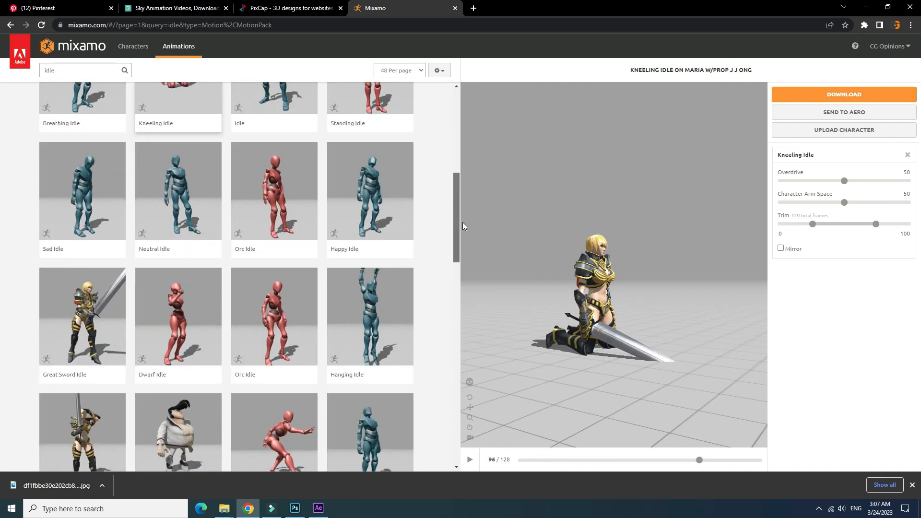
scroll(106, 276, "down", 1)
left_click(78, 369)
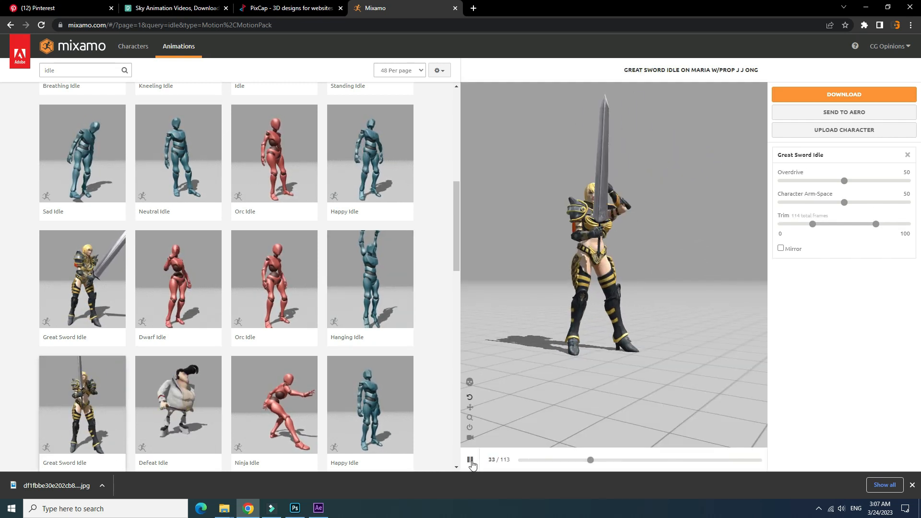
left_click_drag(812, 225, 761, 233)
left_click_drag(876, 224, 908, 224)
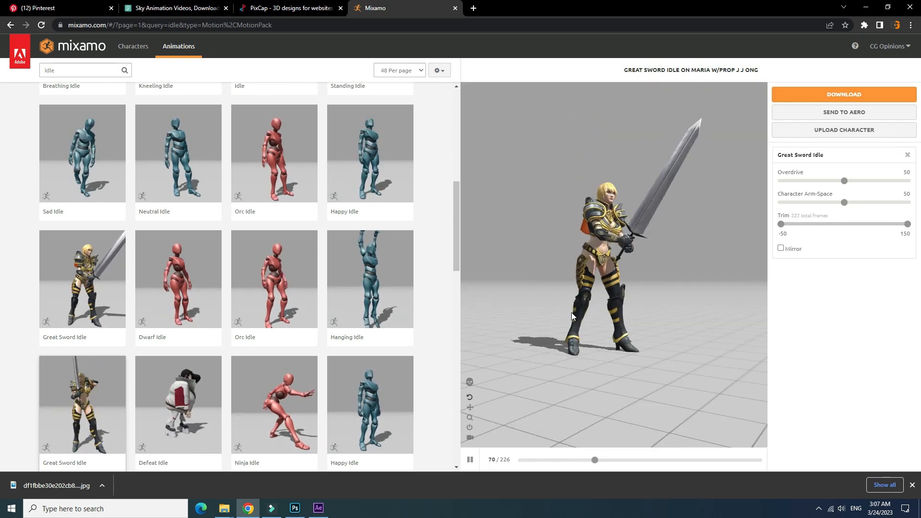
- Pause the preview and download the animated character as FBX Binary with skin at 60 frames per second
left_click(470, 460)
left_click(856, 94)
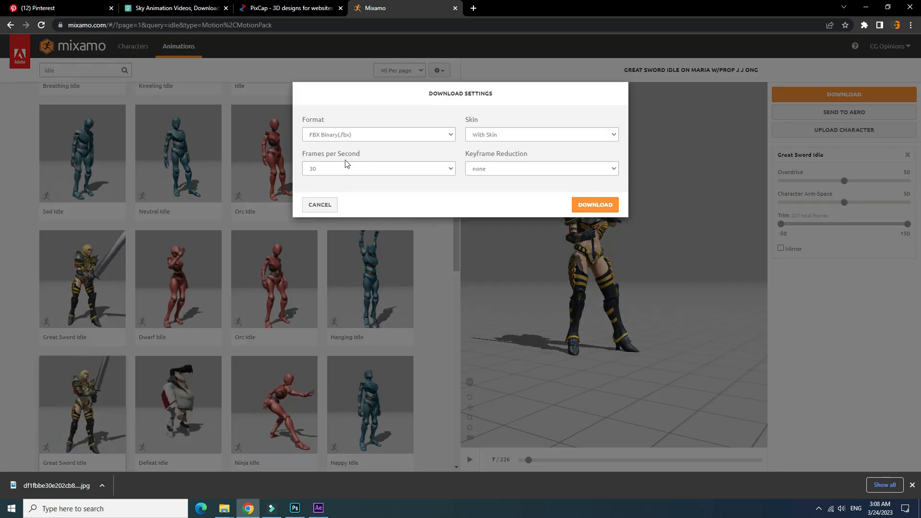
left_click(452, 171)
left_click(369, 186)
left_click(591, 205)
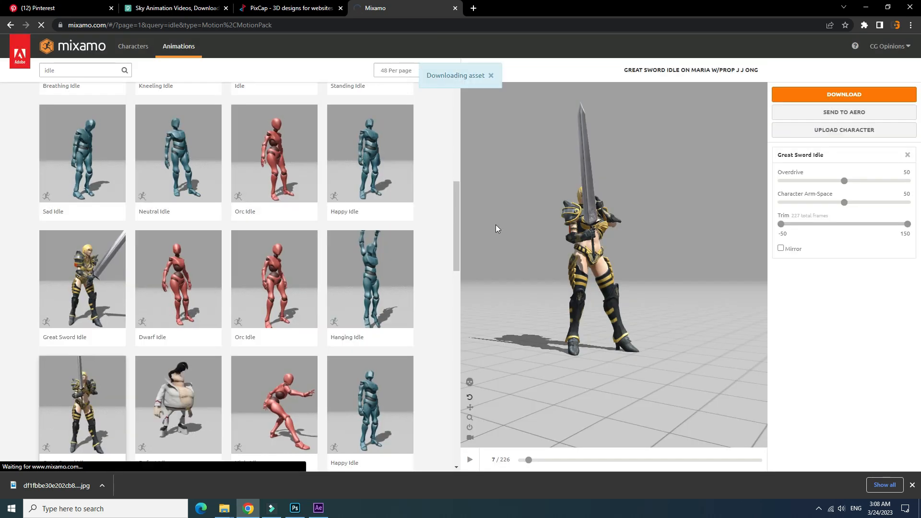
- Switch to Cinema 4D, load the downloaded Great Sword Idle.fbx from Chrome, and play the character's animation
left_click(866, 7)
left_click(867, 5)
left_click(867, 5)
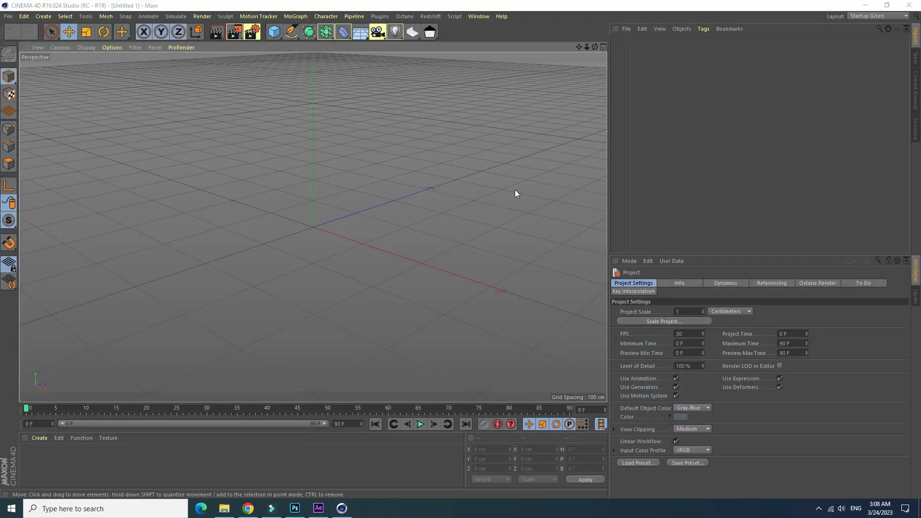
left_click_drag(594, 49, 579, 48)
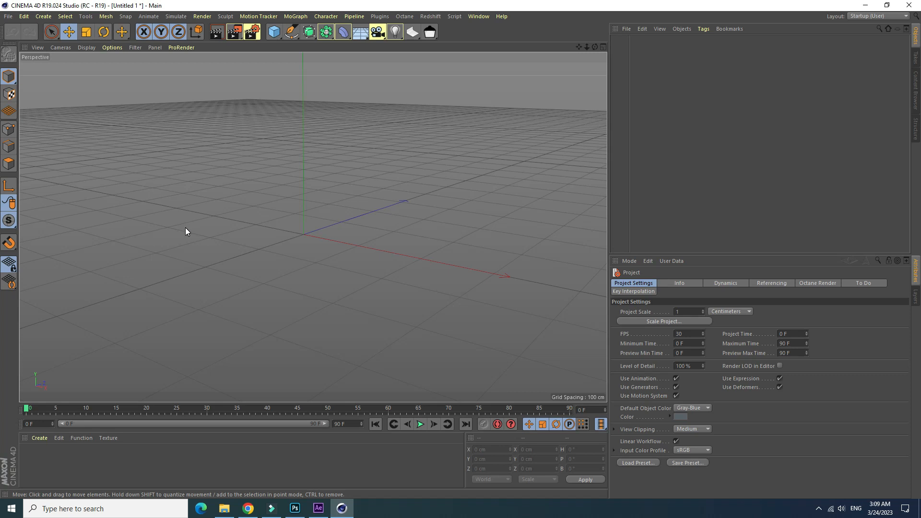
left_click(248, 508)
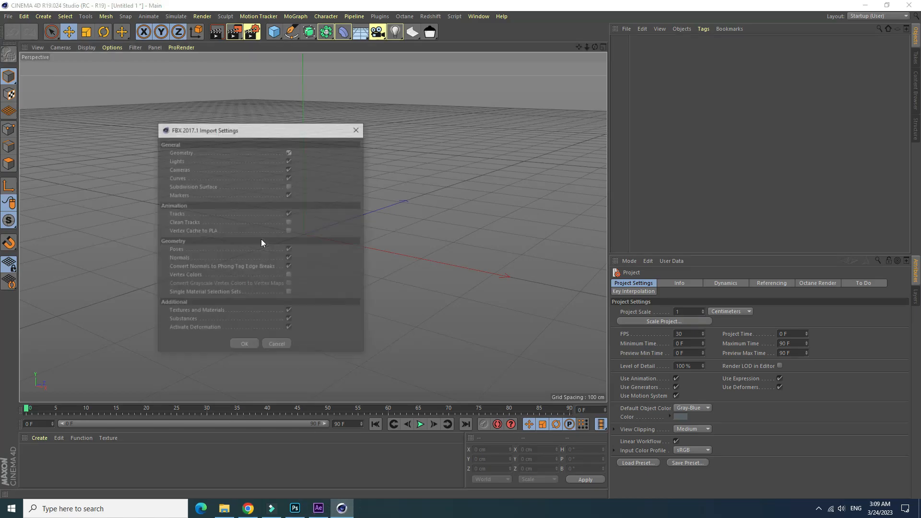
left_click(244, 342)
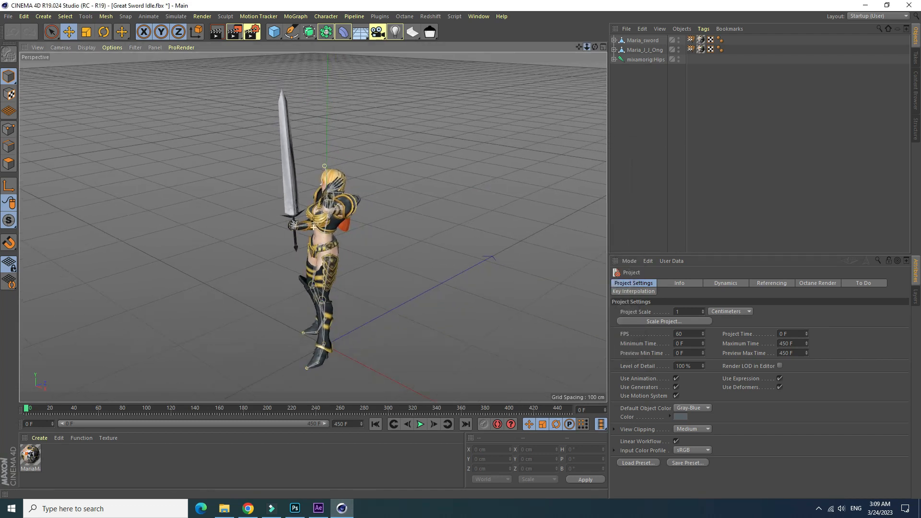
left_click_drag(394, 328, 370, 328)
left_click_drag(394, 328, 499, 293)
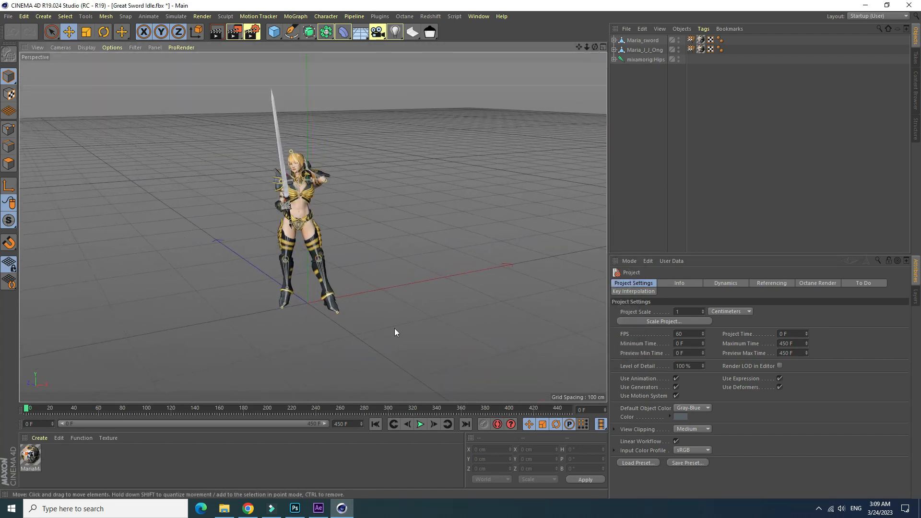
left_click(421, 424)
- Configure the render settings to save in MP4 format and set the output frame range to All Frames
left_click(250, 35)
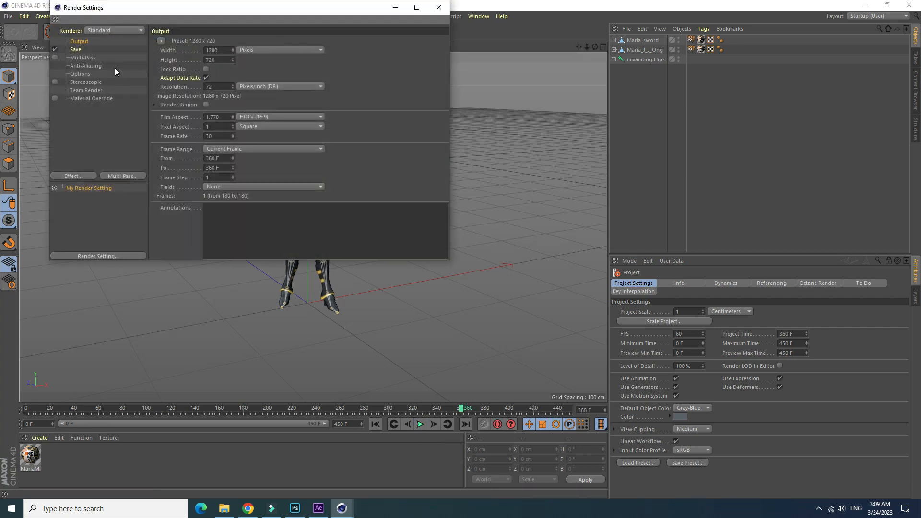
left_click(76, 49)
left_click(260, 68)
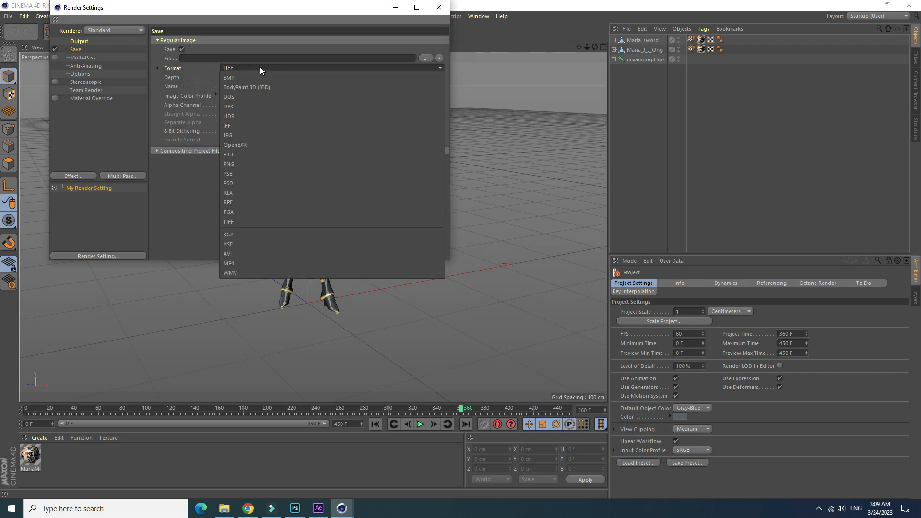
left_click(241, 262)
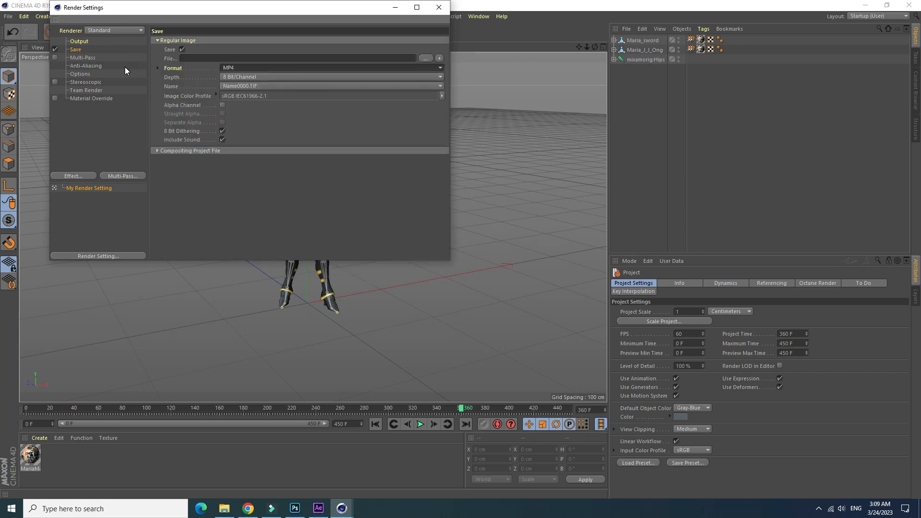
left_click(89, 41)
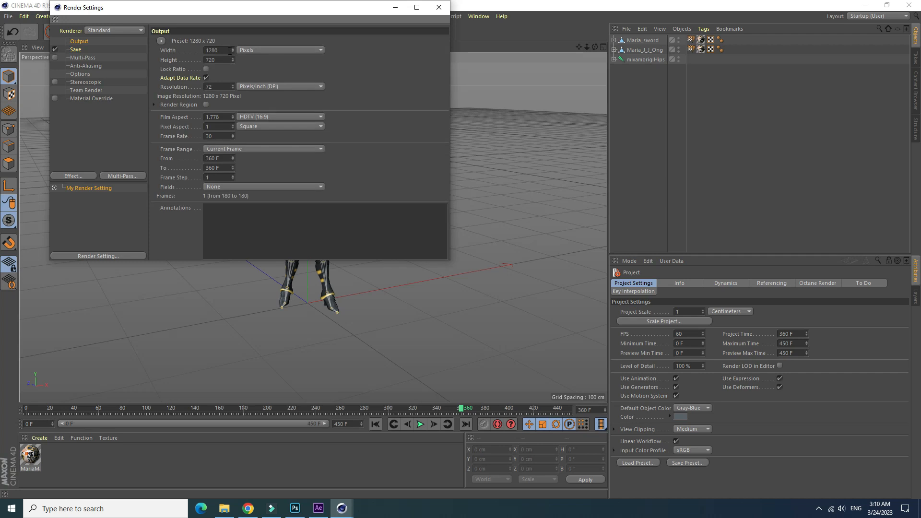
left_click(264, 149)
left_click(232, 177)
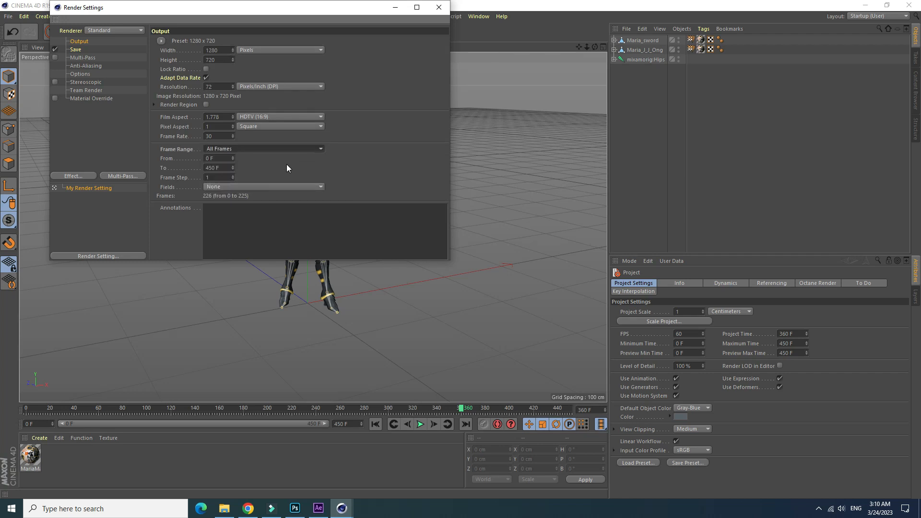
- Set the render's output file to combat in the Videos folder and close the render settings
left_click(76, 50)
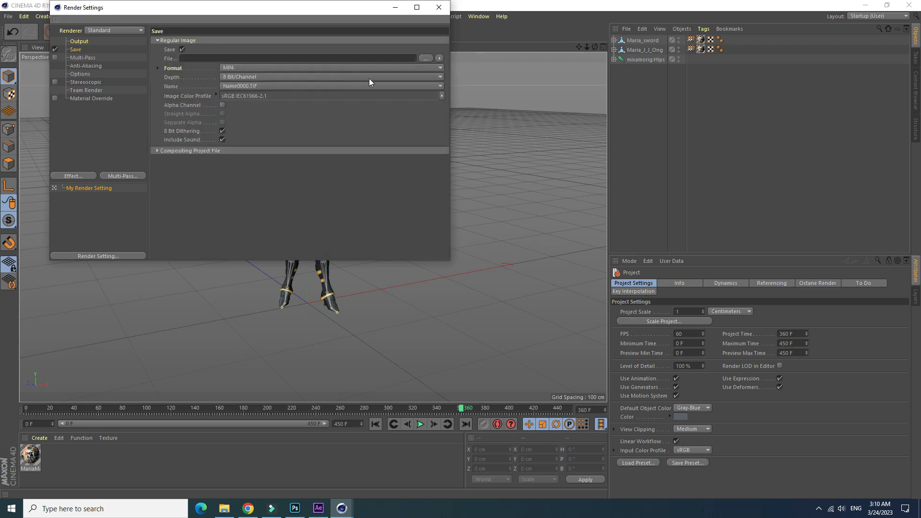
left_click(426, 58)
scroll(91, 144, "down", 1)
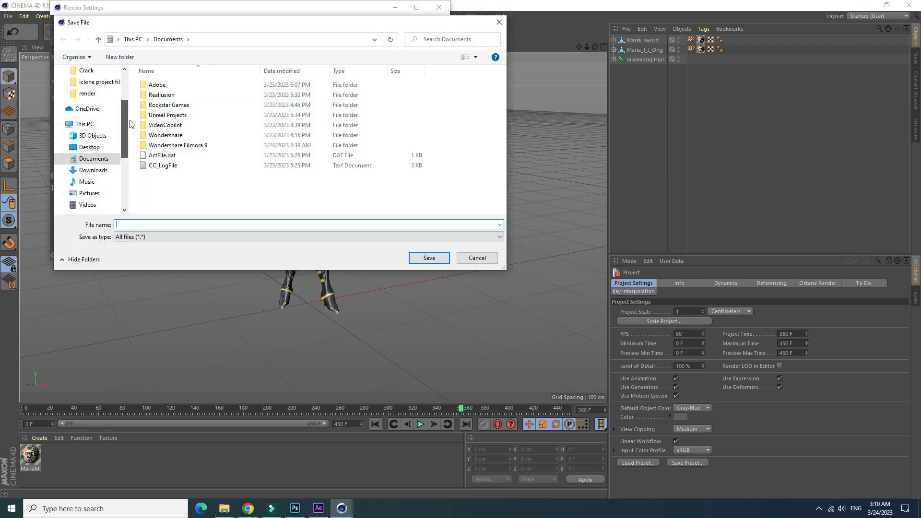
left_click(87, 205)
left_click(191, 225)
type("com")
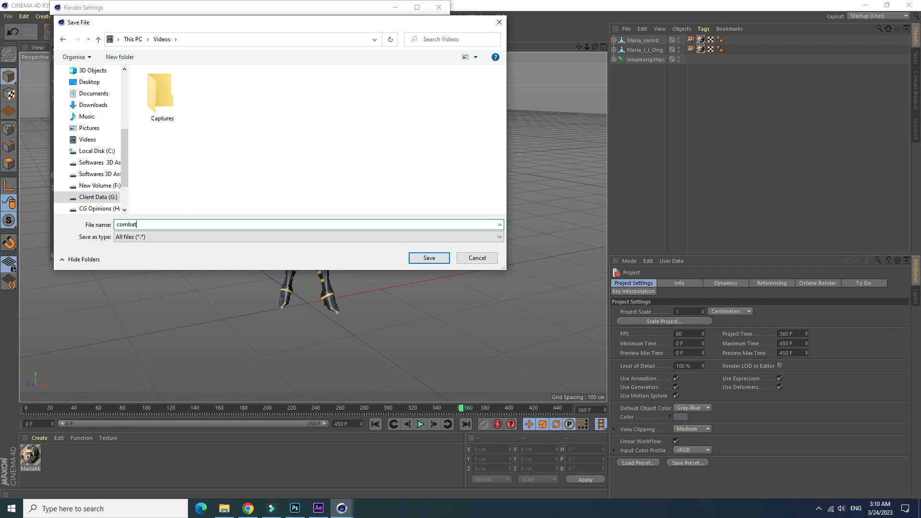
type("bat")
left_click(435, 259)
left_click(442, 12)
- Frame the full character and raised sword from a lower side angle, comparing with After Effects, and return the timeline to frame 0
left_click_drag(587, 47, 554, 49)
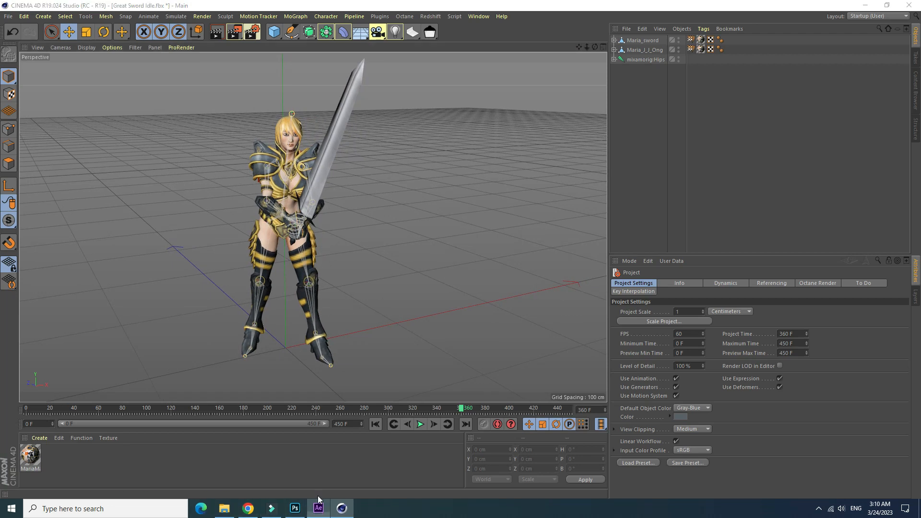
left_click(319, 509)
left_click(342, 508)
mouse_move(581, 47)
left_mouse_down()
mouse_move(592, 47)
mouse_move(580, 47)
left_mouse_up()
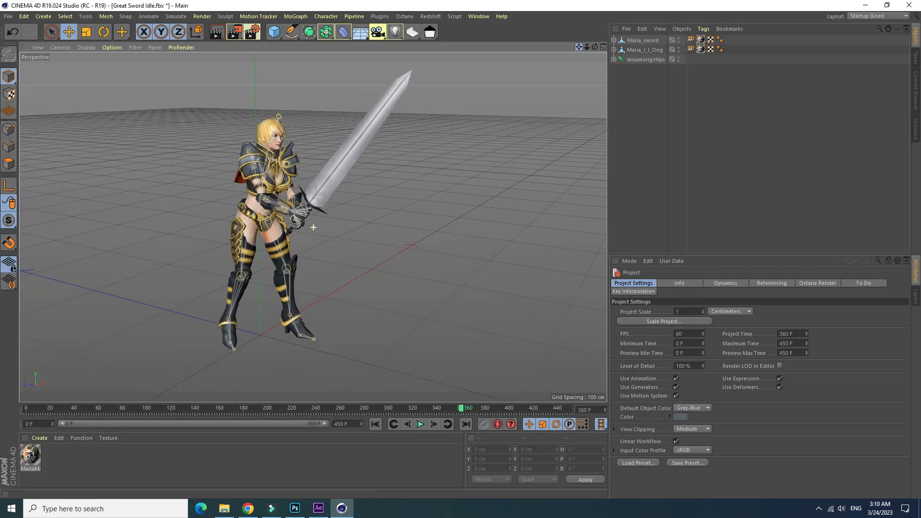
left_click_drag(461, 411, 26, 413)
mouse_move(587, 47)
left_mouse_down()
mouse_move(578, 47)
mouse_move(602, 40)
mouse_move(588, 51)
left_mouse_up()
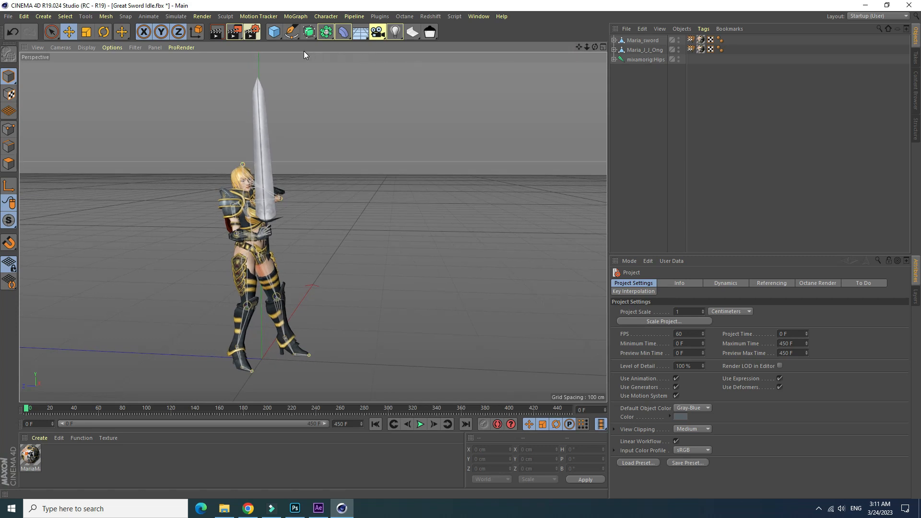
- Create a new material and add a Physical Sky, replacing the Physical Sky with a plain Sky object
left_click_drag(366, 36, 470, 49)
left_click(36, 439)
left_click(62, 344)
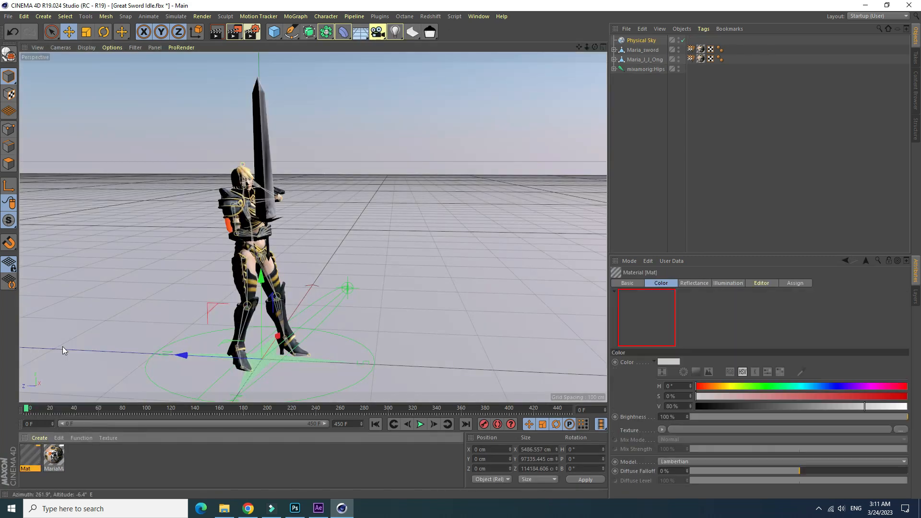
left_click(635, 43)
key("Delete")
left_click_drag(417, 40, 380, 52)
- Make the new material bright green with hue 118°, disable its reflectance, and apply it to the Sky
double_click(30, 456)
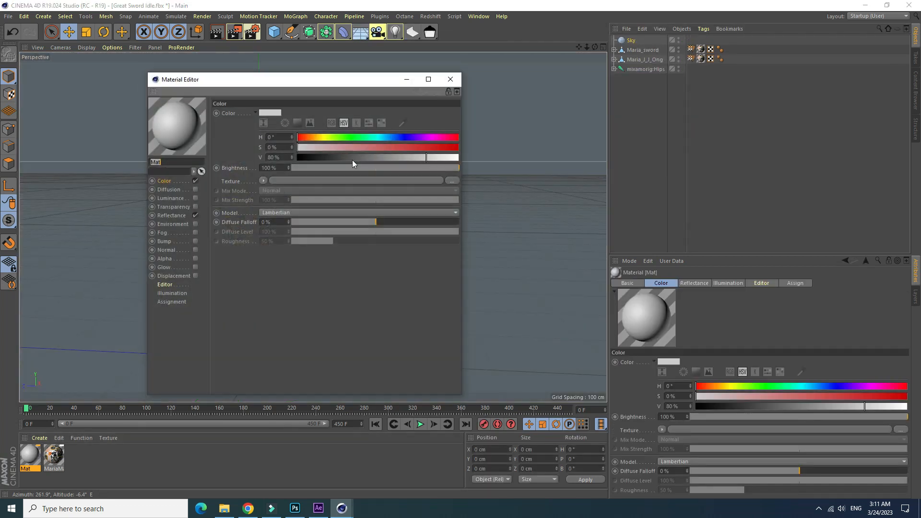
left_click(441, 149)
left_click(195, 215)
left_click_drag(362, 80, 643, 70)
left_click(731, 70)
left_click_drag(31, 455, 136, 264)
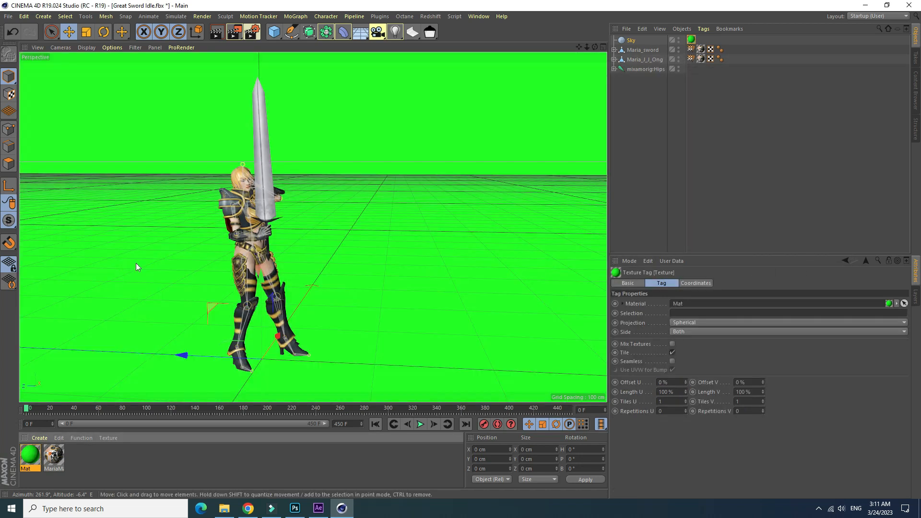
- Test-render the green-screen view and render the full combat animation to the Picture Viewer
left_click(220, 32)
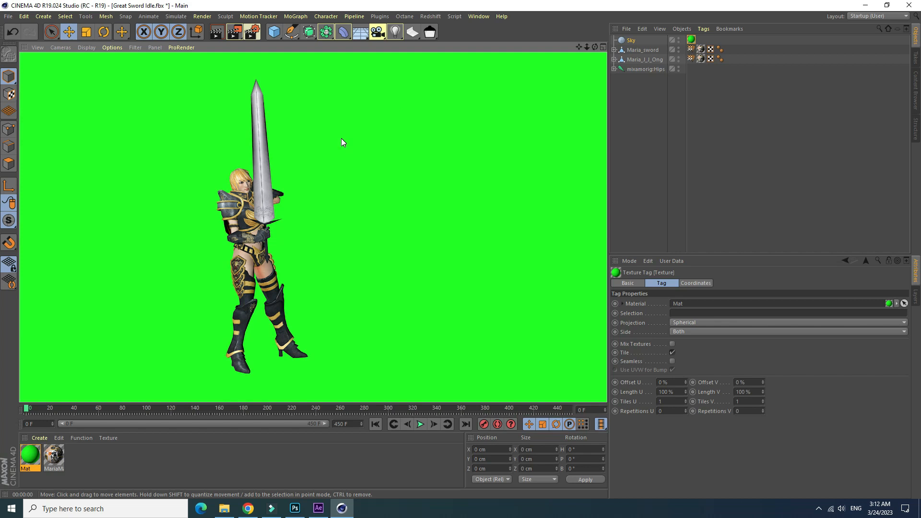
left_click(235, 32)
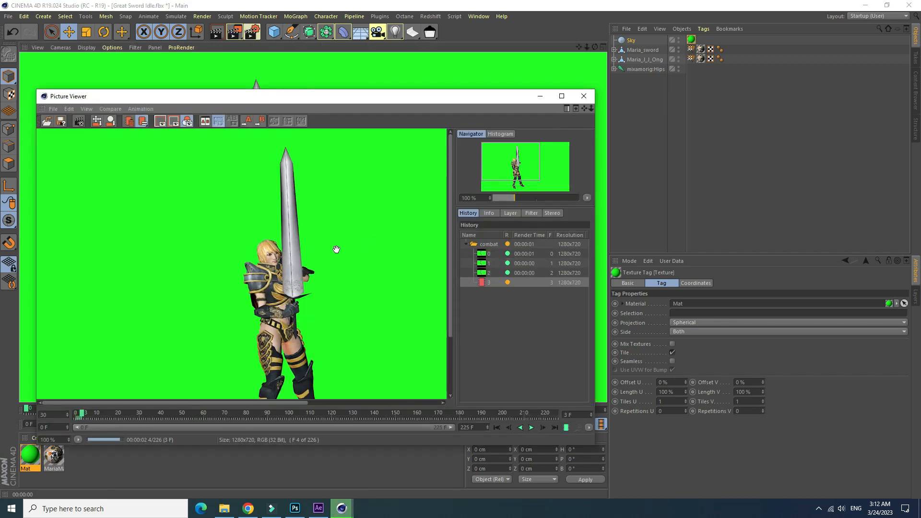
scroll(288, 245, "down", 3)
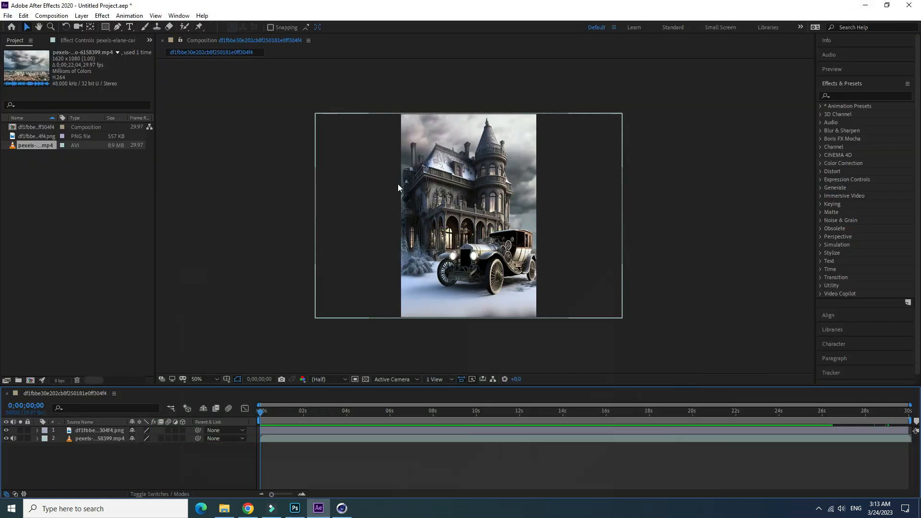
- Import the rendered combat.mp4 from File Explorer into After Effects and place it as the mansion composition's top layer
left_click(225, 509)
left_click(45, 293)
left_click(45, 304)
left_click_drag(168, 130, 48, 220)
left_click_drag(97, 372, 105, 429)
- Apply Keylight (1.2) to the combat.mp4 layer and sample its green background as the Screen Colour
left_click(102, 15)
mouse_move(133, 179)
left_click(267, 265)
left_click(423, 160)
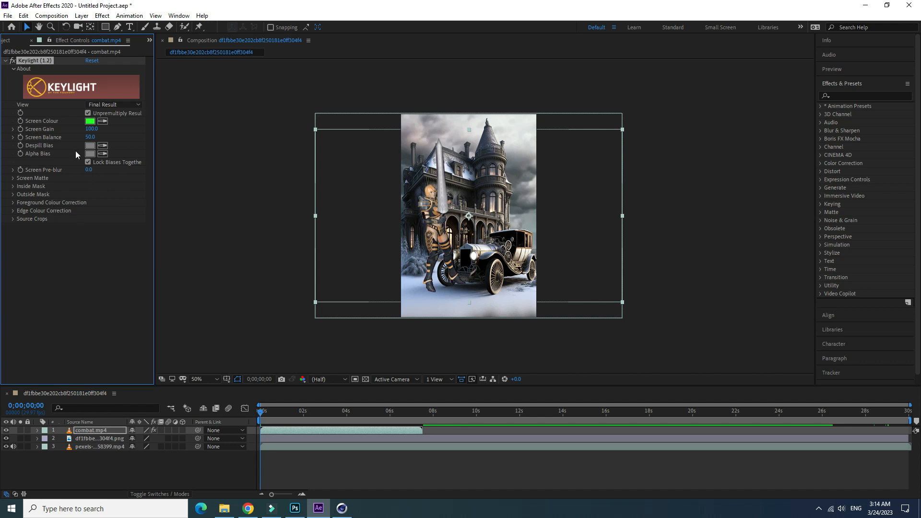
- Refine the key in the Screen Matte view with Clip Black 10 and Clip White 89, and restore Final Result
left_click(125, 104)
left_click(124, 160)
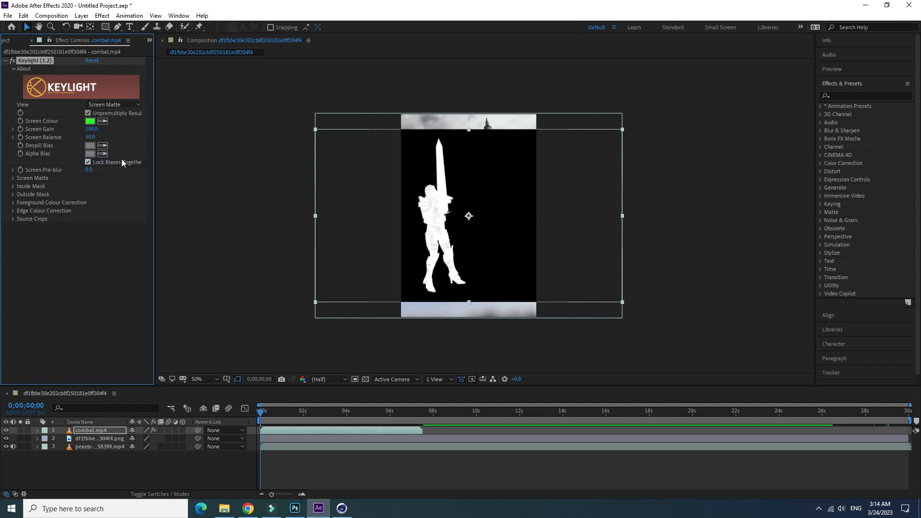
left_click(14, 178)
left_click_drag(91, 186, 87, 195)
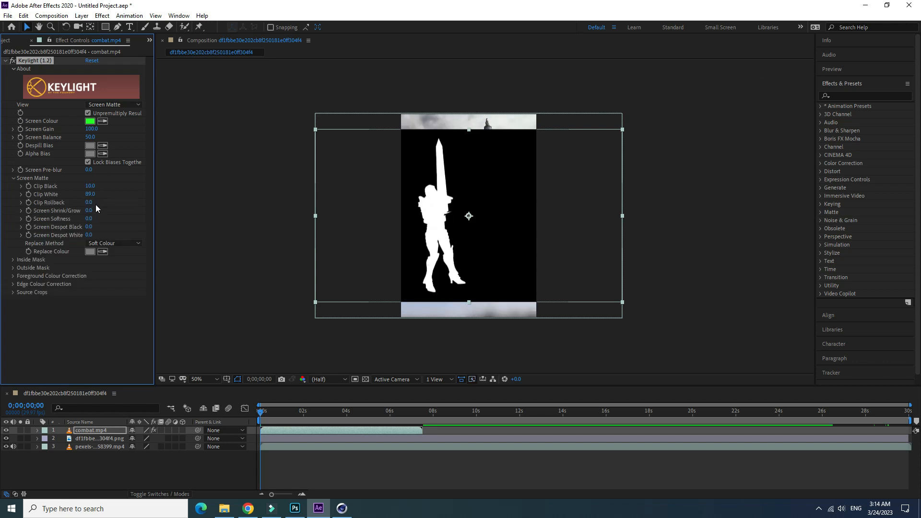
left_click(124, 106)
left_click(126, 221)
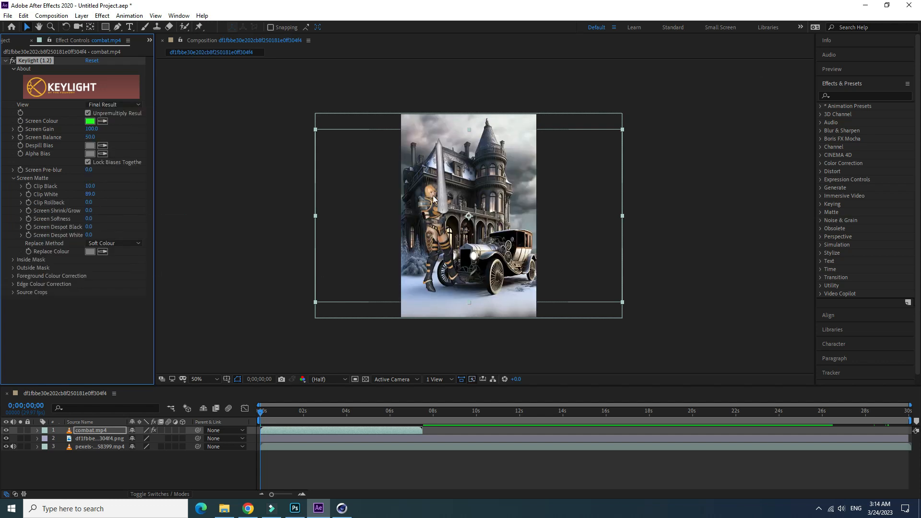
- Move the keyed character down so she stands on the snow in front of the car, and check her placement closely
left_click_drag(433, 198, 428, 228)
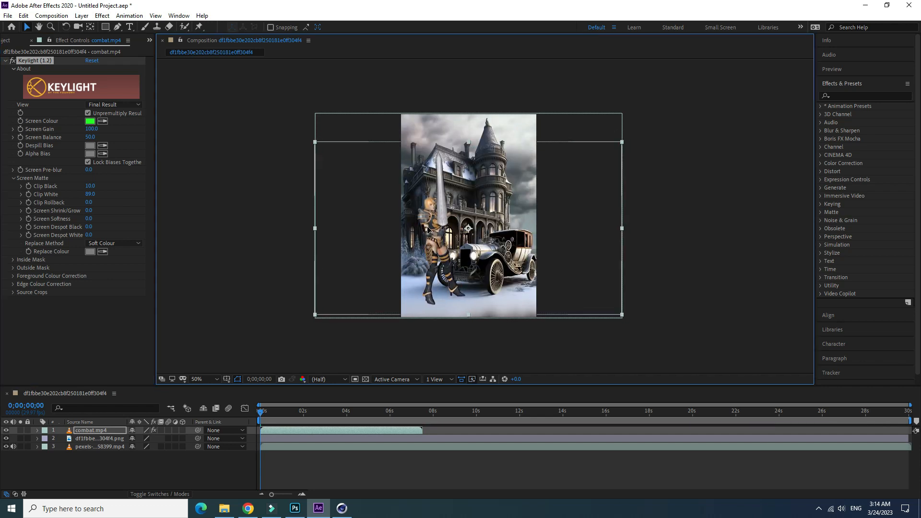
scroll(456, 354, "up", 2)
left_click_drag(456, 329, 492, 159)
scroll(492, 160, "down", 1)
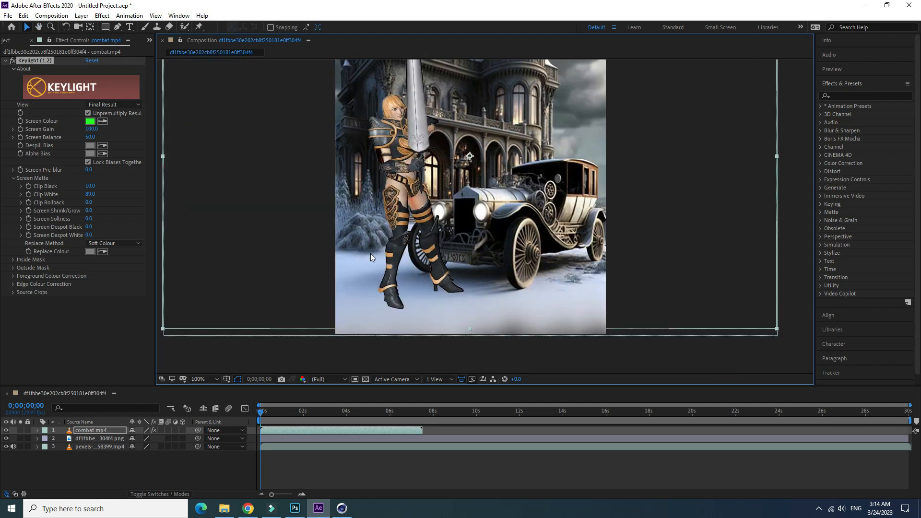
- Time-stretch the combat.mp4 layer to a new duration of about 14.5 seconds, keeping its in-point in place
left_click_drag(261, 421, 406, 429)
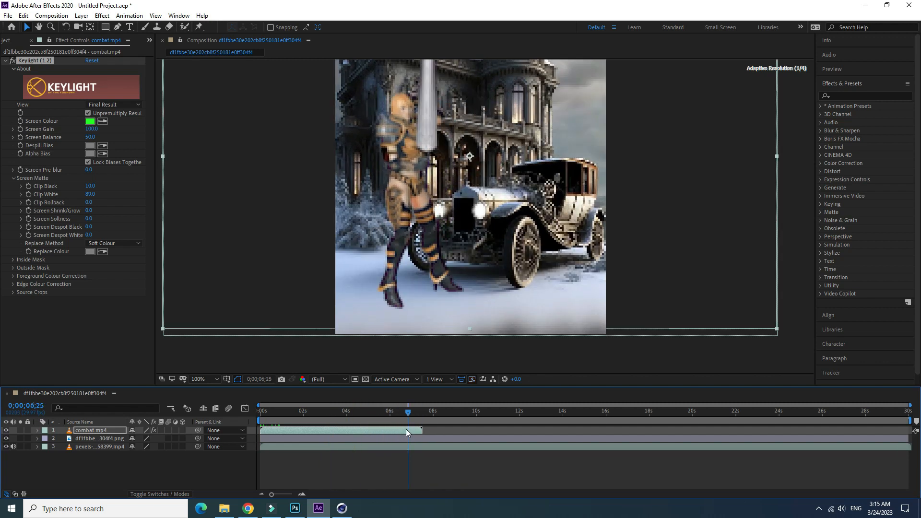
right_click(403, 428)
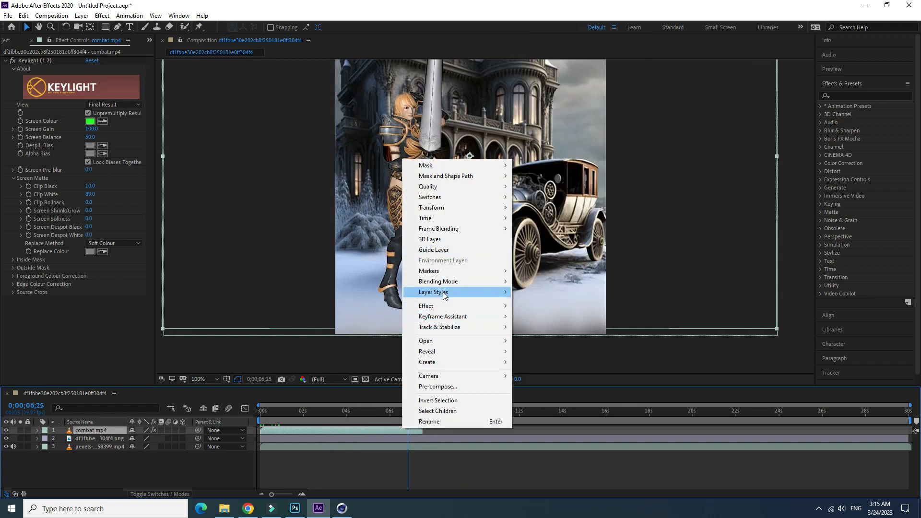
mouse_move(457, 220)
left_click(534, 239)
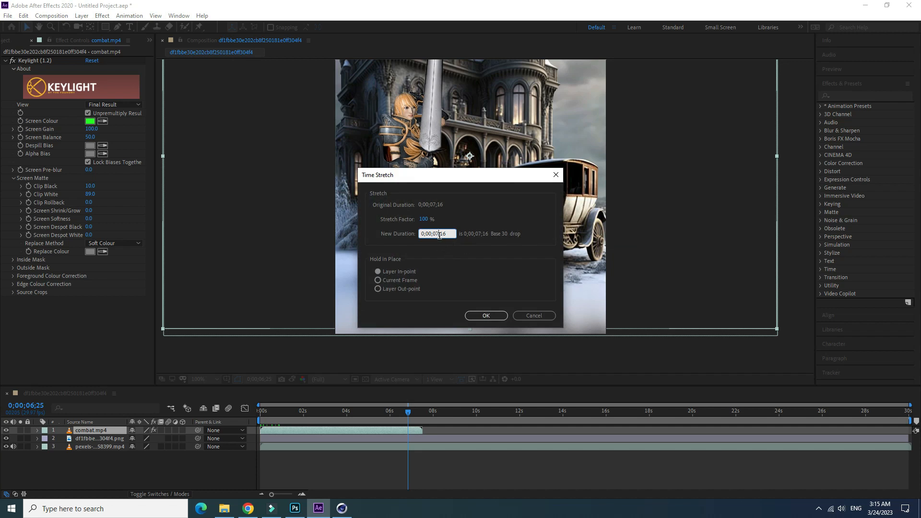
key("BackSpace")
key("BackSpace")
type("1")
left_click(486, 316)
- Review the slowed sword animation at several points in time, checking the character closely against the mansion and car
left_click_drag(408, 414, 467, 440)
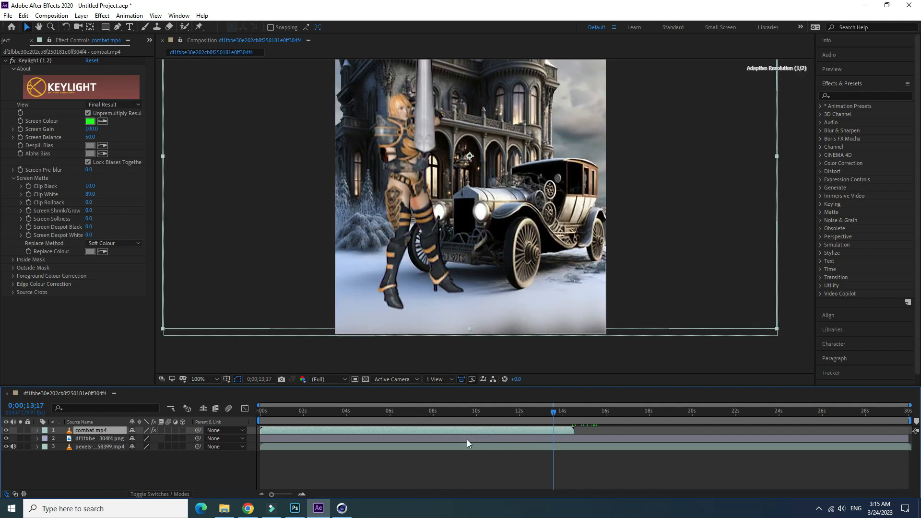
scroll(452, 219, "down", 8)
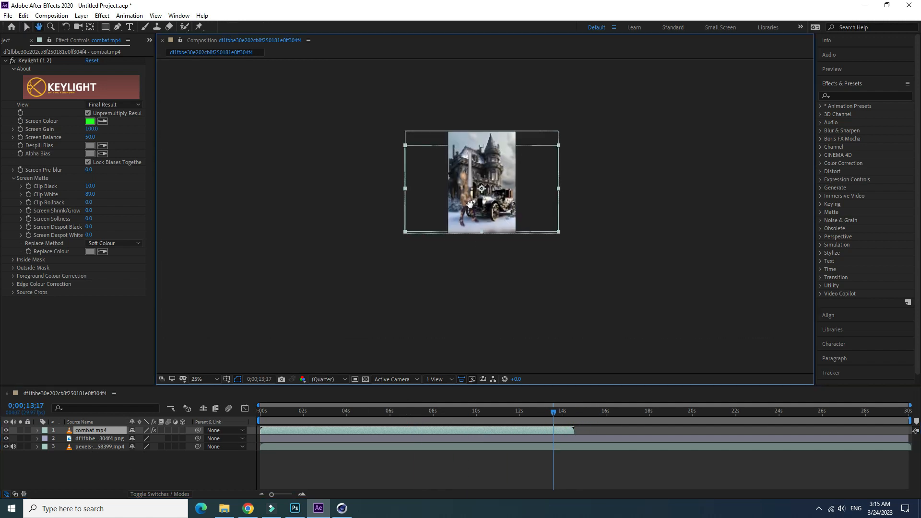
scroll(438, 278, "up", 2)
scroll(448, 238, "up", 4)
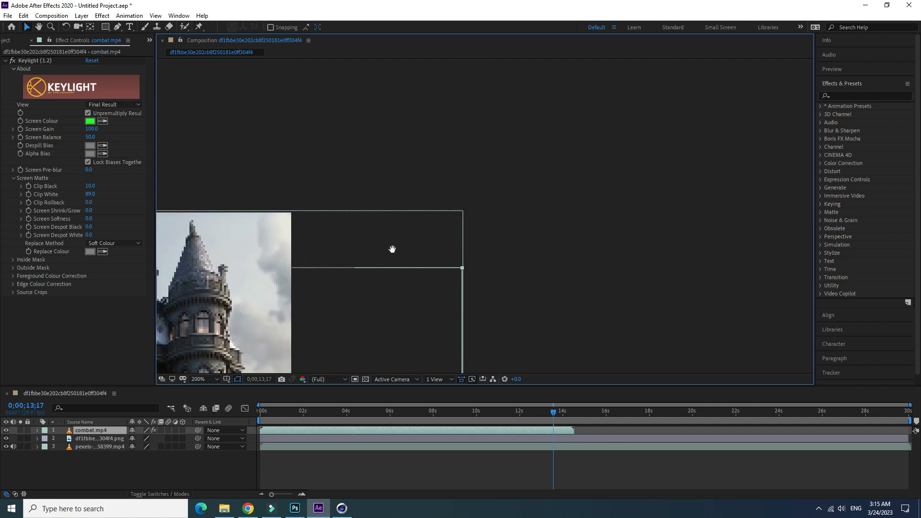
left_click_drag(252, 312, 406, 221)
scroll(405, 221, "down", 3)
scroll(359, 263, "up", 4)
left_click_drag(392, 187, 420, 169)
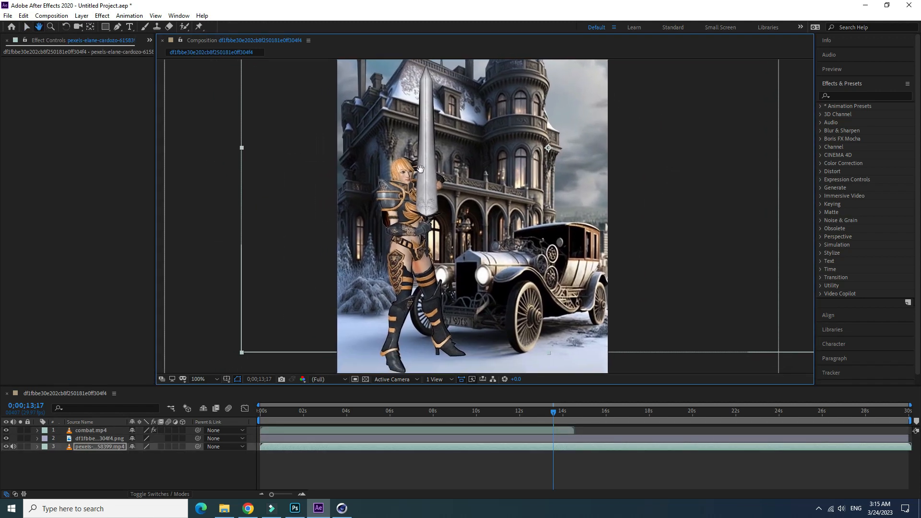
left_click_drag(439, 386, 439, 400)
left_click(27, 27)
left_click_drag(539, 430, 359, 447)
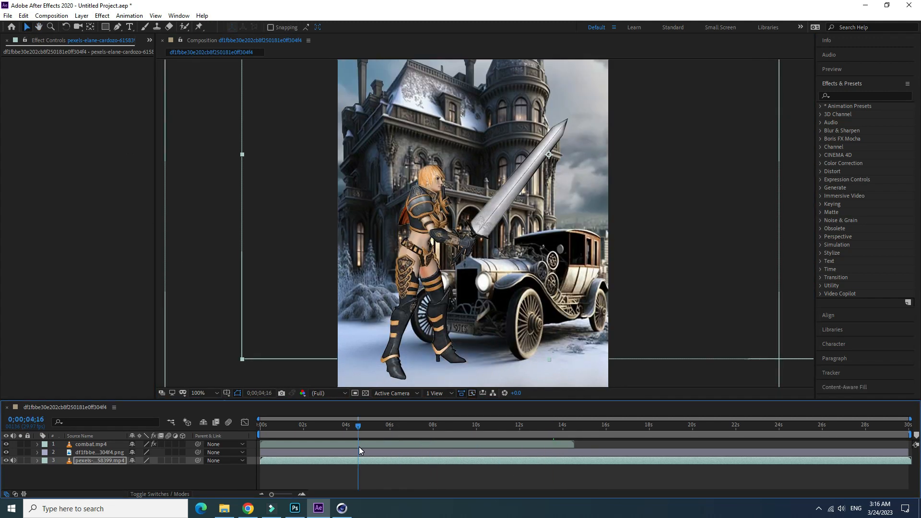
- Make a copy of the keyed combat.mp4 layer directly above the original
left_click(93, 445)
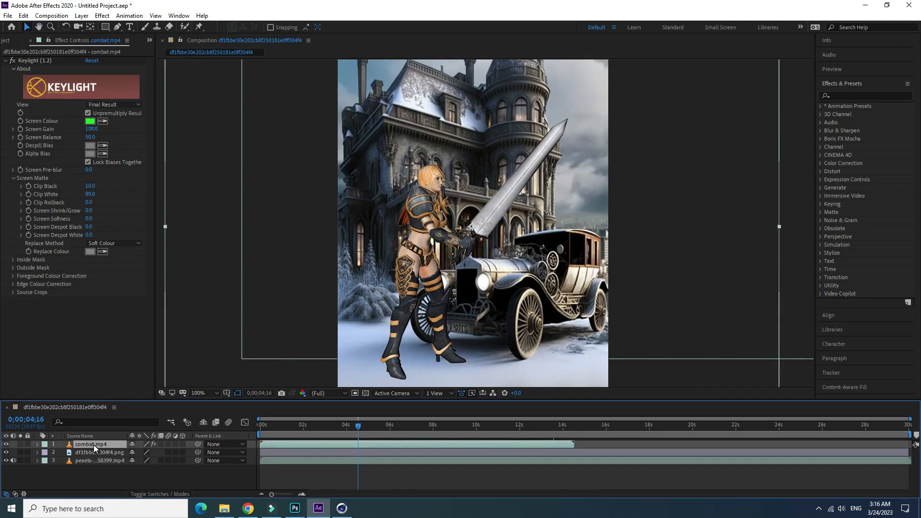
left_click(23, 15)
left_click(54, 71)
left_click(23, 15)
left_click(48, 112)
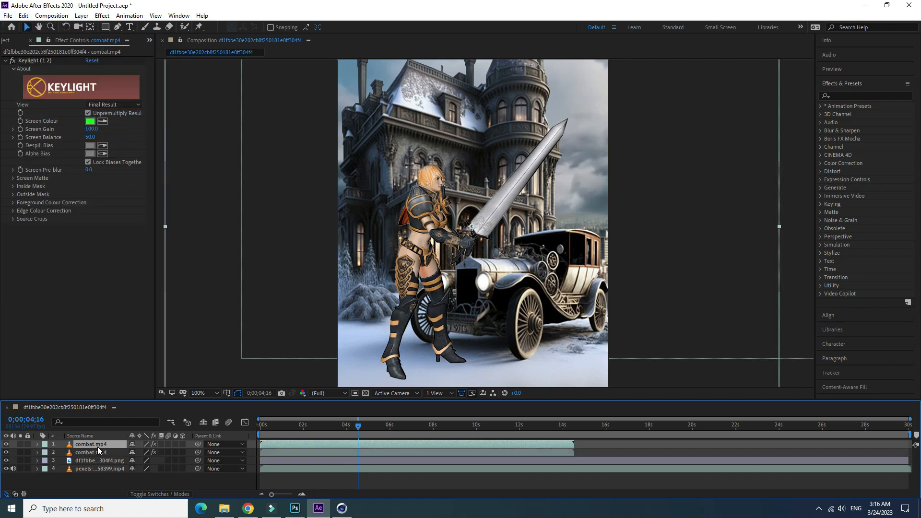
- Rotate the combat.mp4 copy to 181° and move it down so its upside-down boots line up beneath the character's feet
left_click(37, 444)
scroll(165, 484, "down", 2)
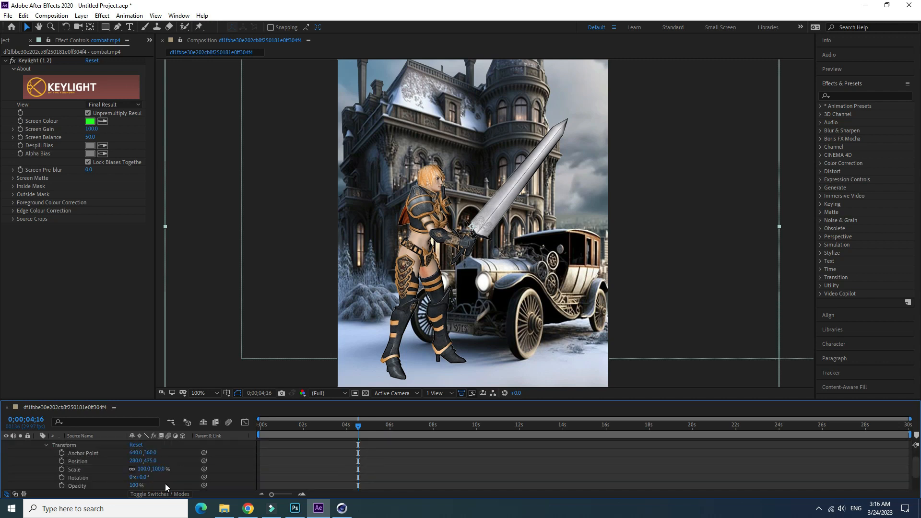
left_click_drag(144, 481, 242, 490)
left_click_drag(469, 135, 443, 390)
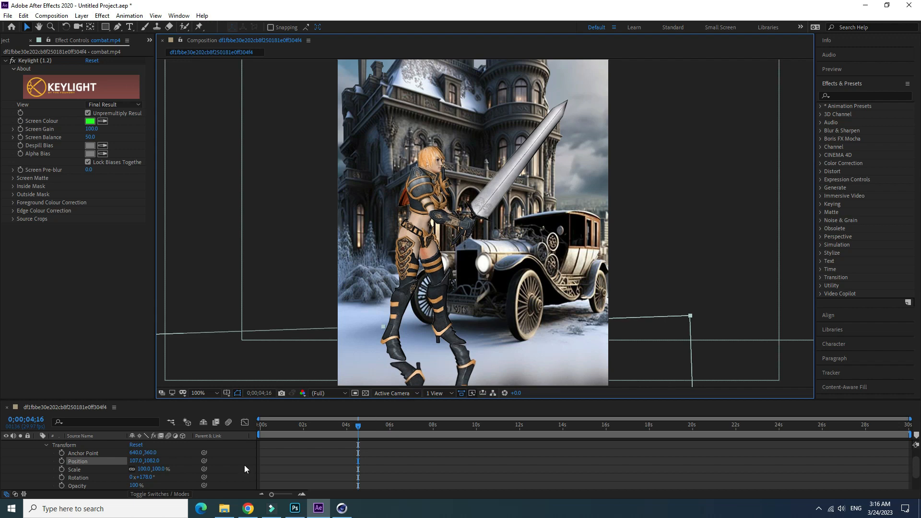
left_click_drag(147, 480, 150, 480)
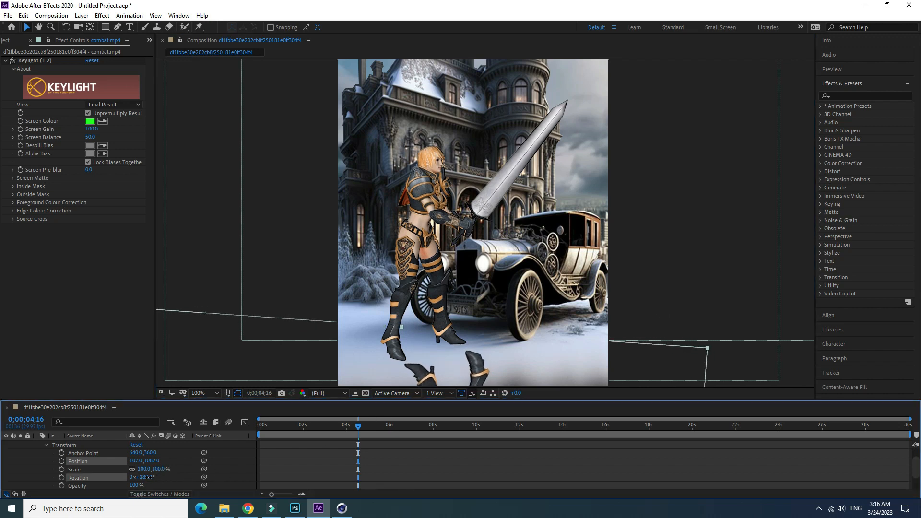
left_click_drag(420, 376, 410, 372)
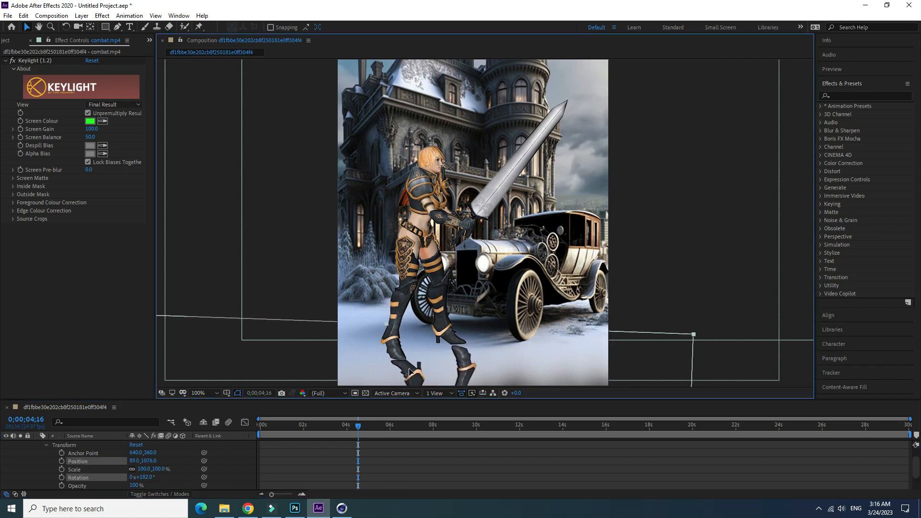
left_click_drag(147, 478, 144, 478)
left_click_drag(410, 368, 412, 368)
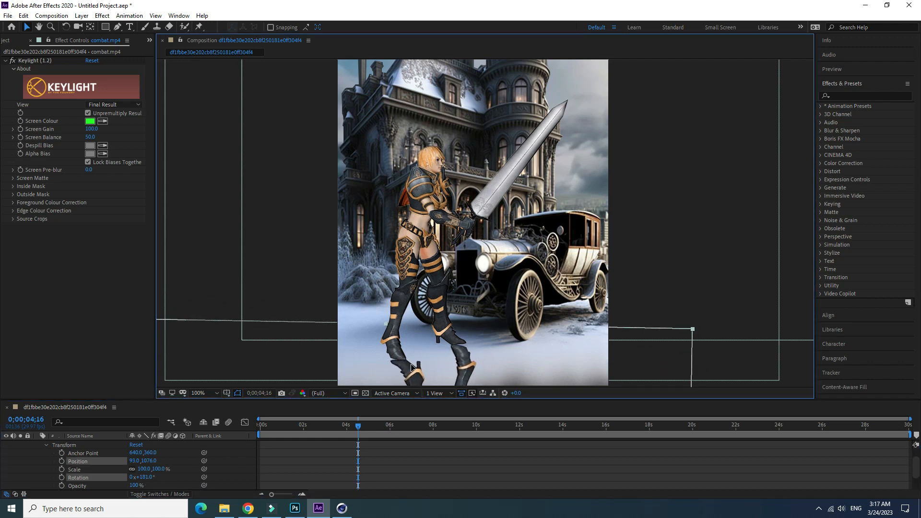
- Lower the flipped copy's opacity to a faint reflection and place it behind the original combat.mp4 layer, close against her boots
left_click_drag(135, 486, 100, 485)
left_click(46, 447)
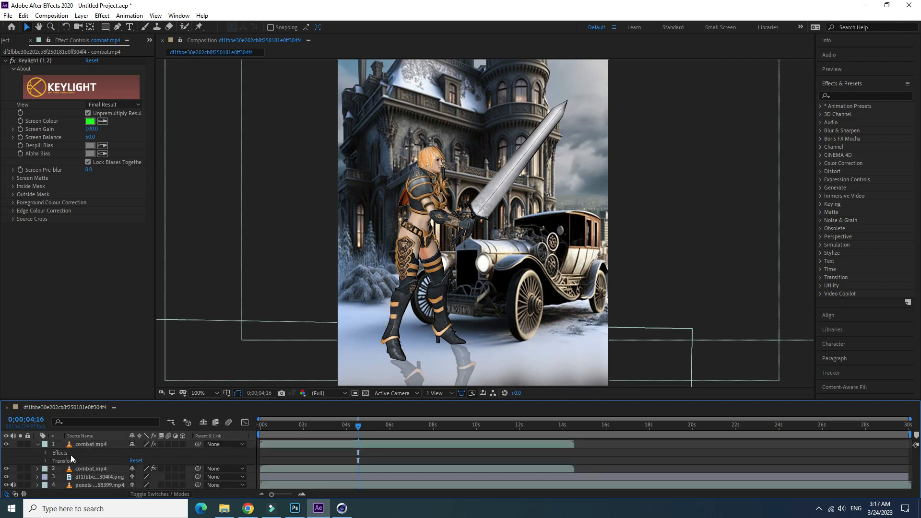
left_click_drag(419, 374, 420, 372)
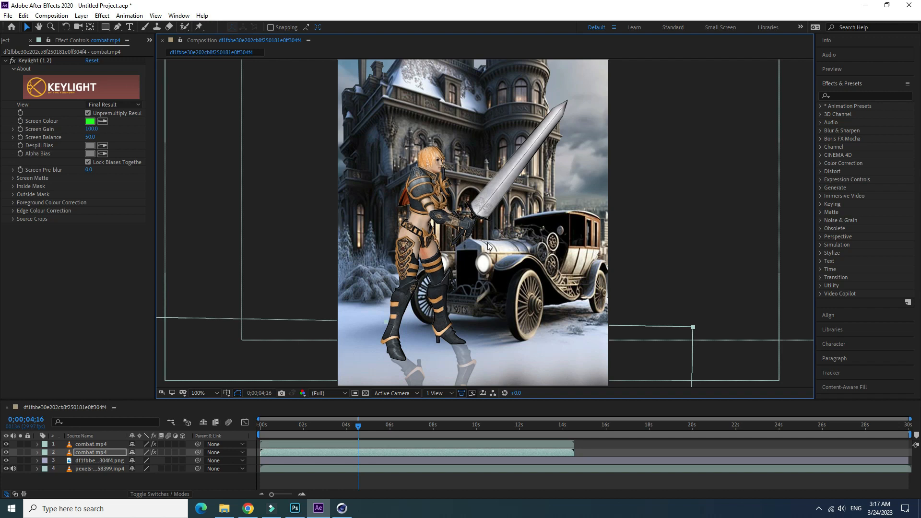
- Preview the whole scene with the character's reflection from the first frame and return to the start
left_click_drag(358, 426, 254, 451)
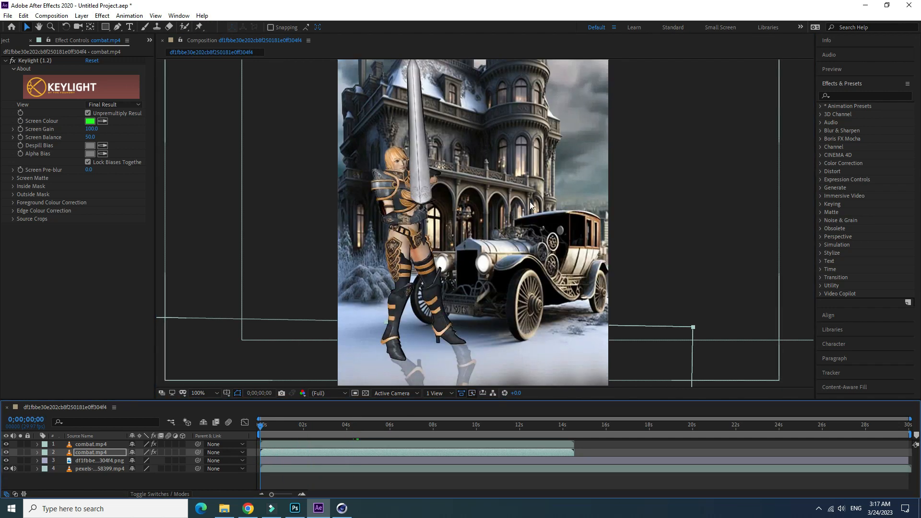
scroll(476, 192, "down", 2)
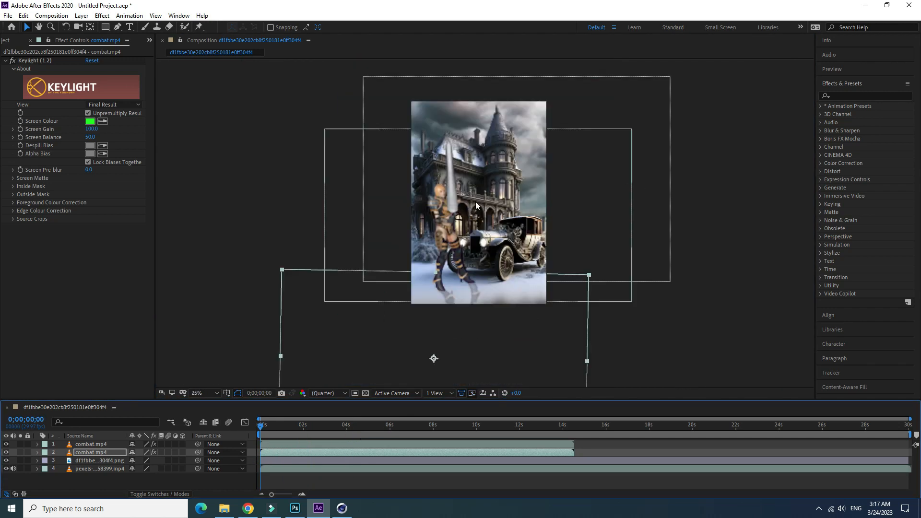
key("space")
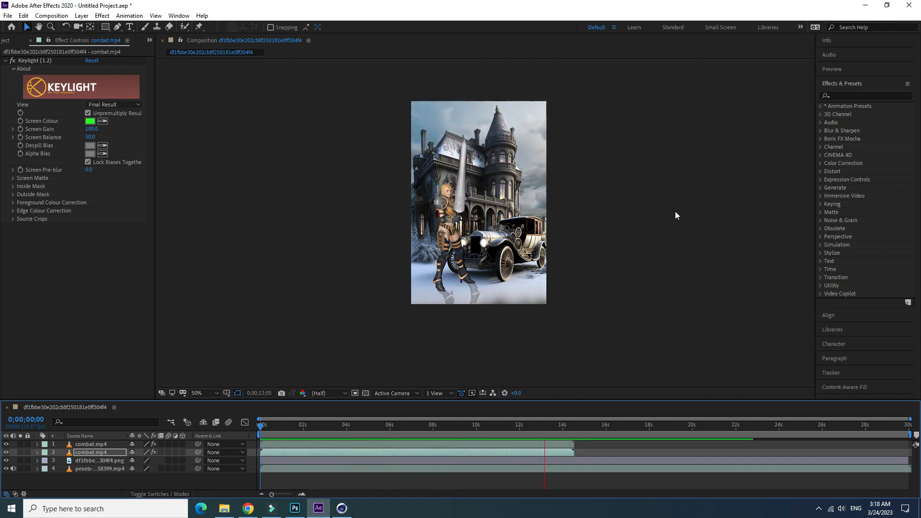
key("space")
left_click_drag(542, 425, 139, 436)
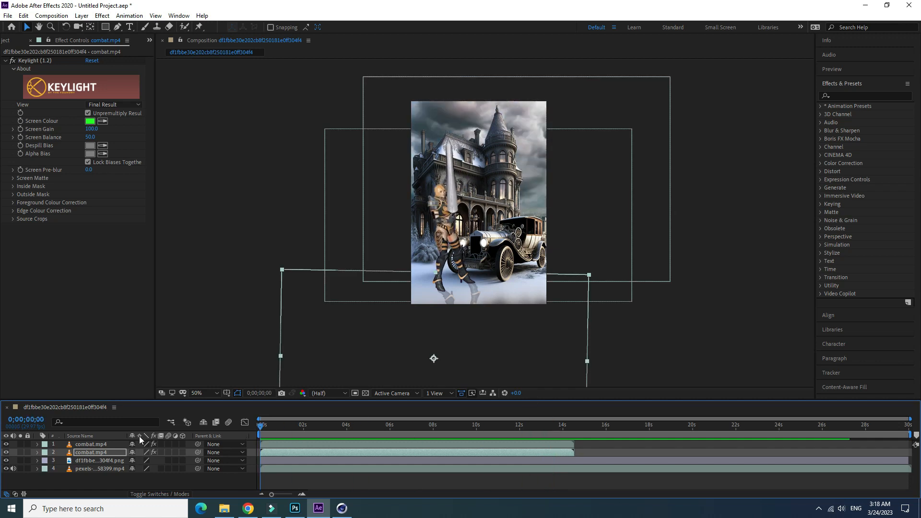
- Copy both combat.mp4 layers, character and reflection, and paste them into the same composition
left_click(84, 453)
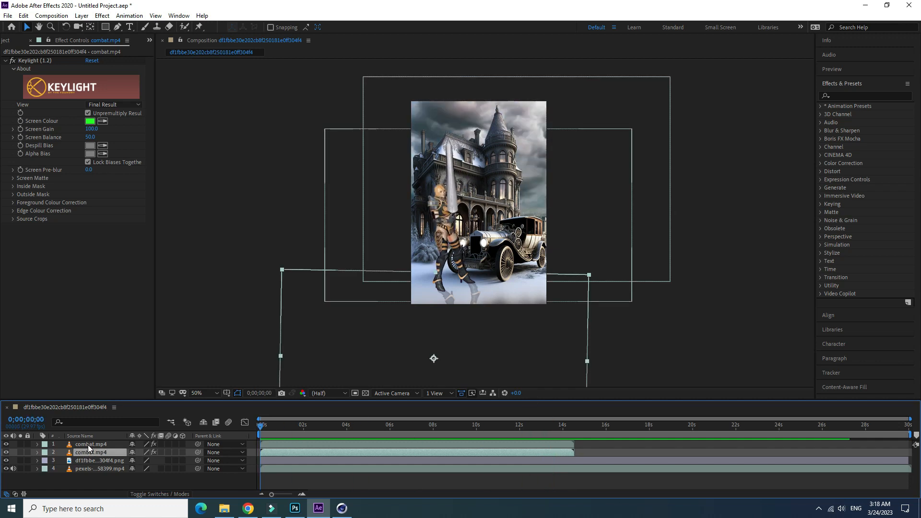
left_click(89, 444, "shift")
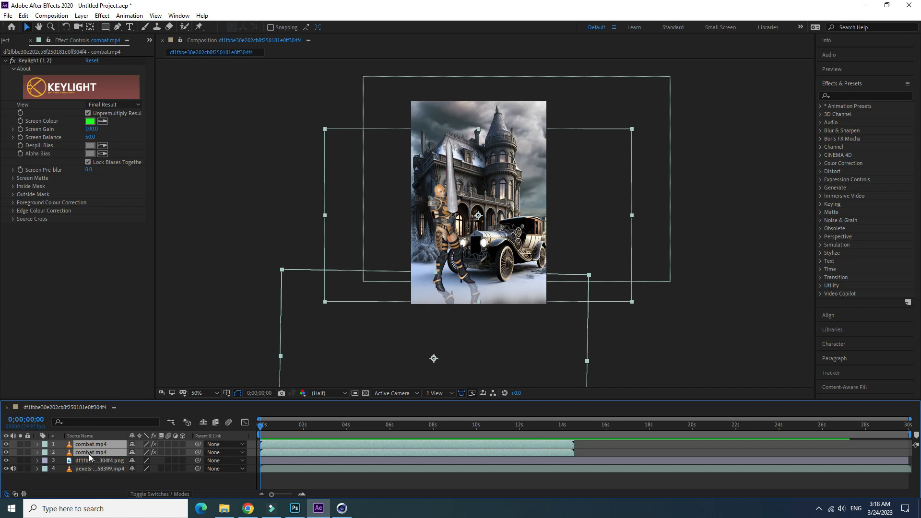
left_click(398, 450)
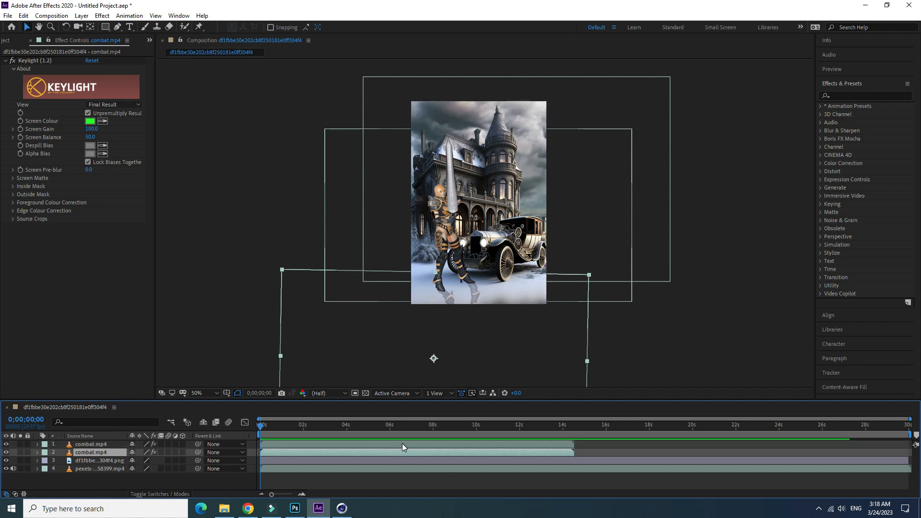
left_click(95, 447, "shift")
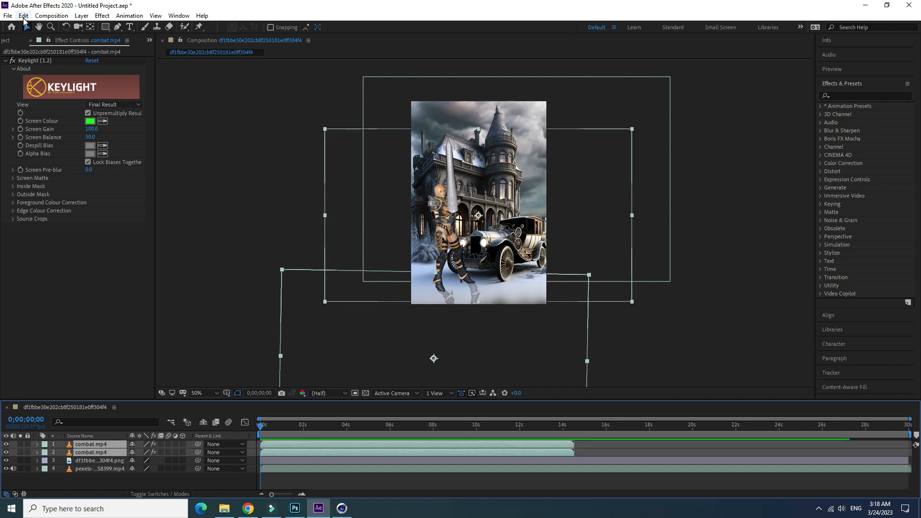
left_click(23, 15)
left_click(39, 72)
left_click(23, 16)
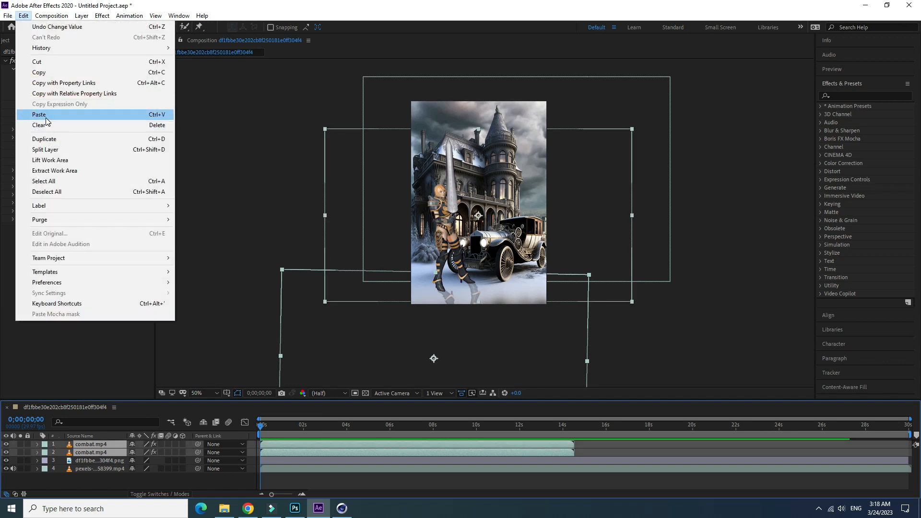
left_click(39, 115)
- Shift the pasted pair of combat.mp4 clips to start where the first pair ends, aligned precisely at about 0;00;14;16
left_click_drag(347, 443, 636, 457)
left_click(569, 427)
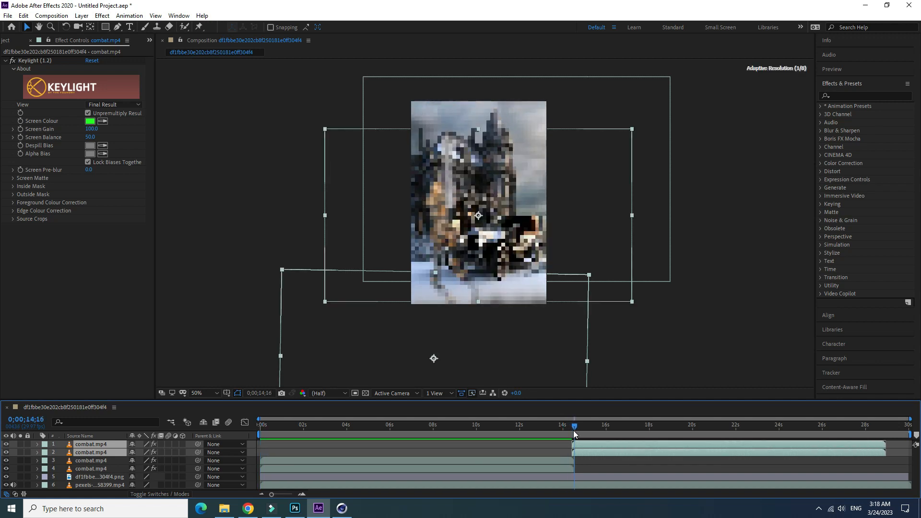
left_click_drag(276, 496, 292, 495)
mouse_move(708, 432)
left_mouse_down()
mouse_move(725, 435)
mouse_move(704, 435)
left_mouse_up()
left_click_drag(294, 495, 272, 495)
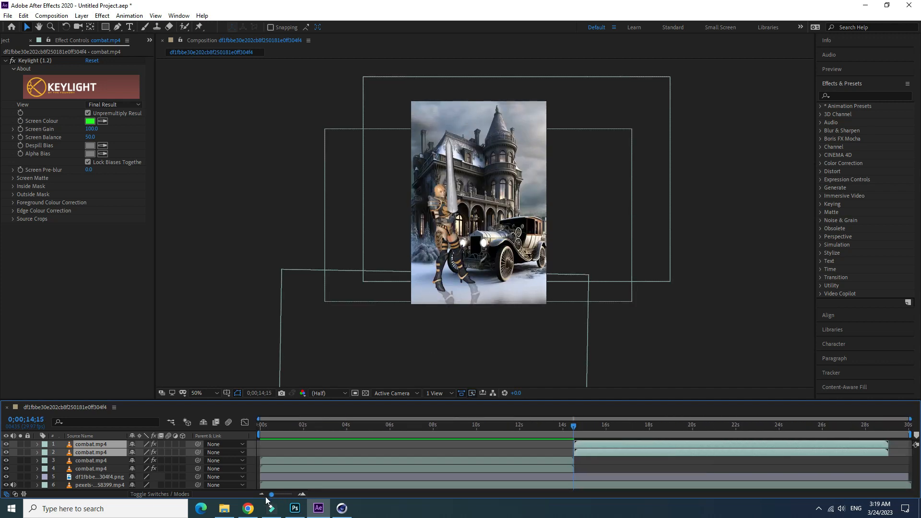
- Preview playback across the join between the first and second pairs of combat.mp4 clips
left_click(560, 430)
key("space")
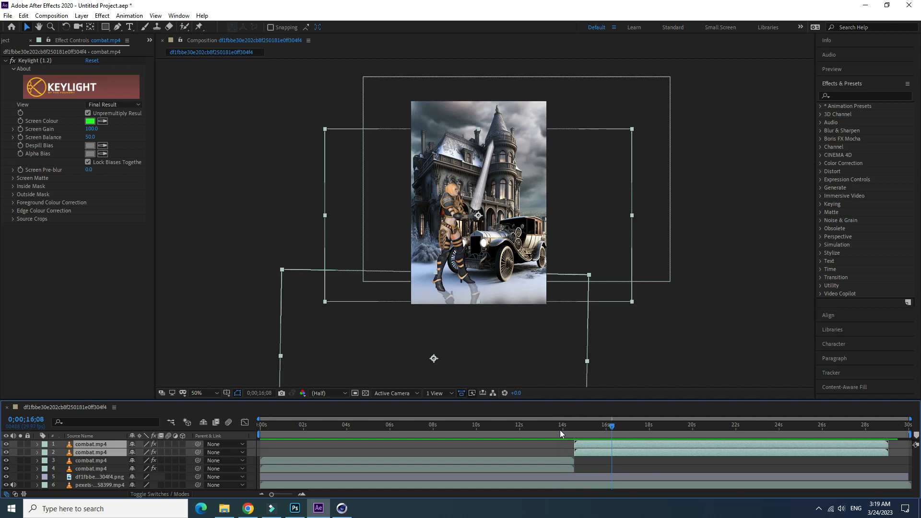
left_click_drag(612, 428, 515, 448)
key("space")
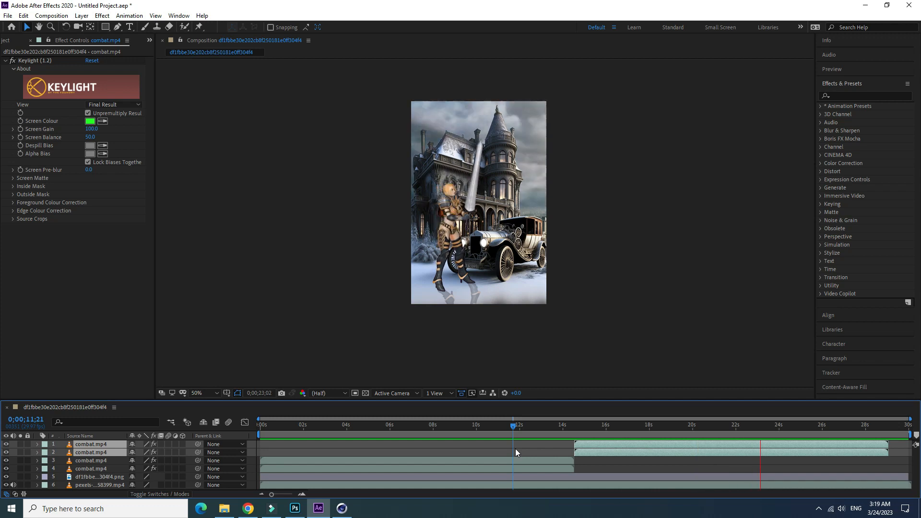
key("space")
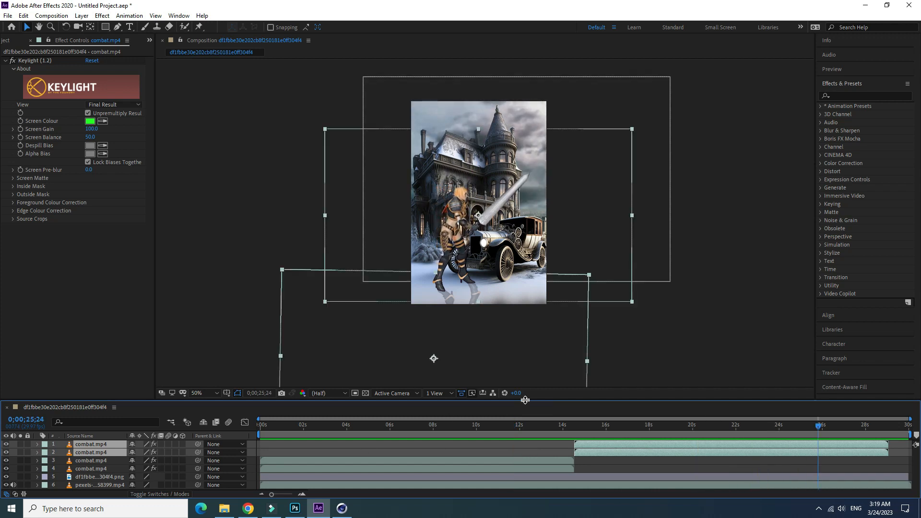
- Shorten the work area to end with the second pair of combat.mp4 clips at about 29 seconds, and return to the first frame
left_click_drag(525, 399, 525, 342)
left_click(734, 430)
mouse_move(911, 378)
left_mouse_down()
mouse_move(893, 373)
mouse_move(901, 362)
left_mouse_up()
left_click_drag(829, 369, 262, 413)
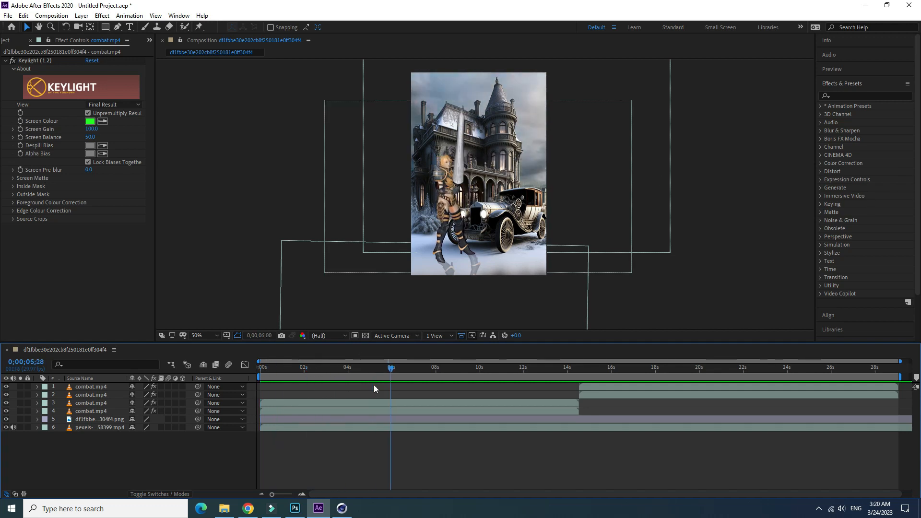
- Add a new adjustment layer above all other layers in the composition
right_click(91, 442)
mouse_move(154, 337)
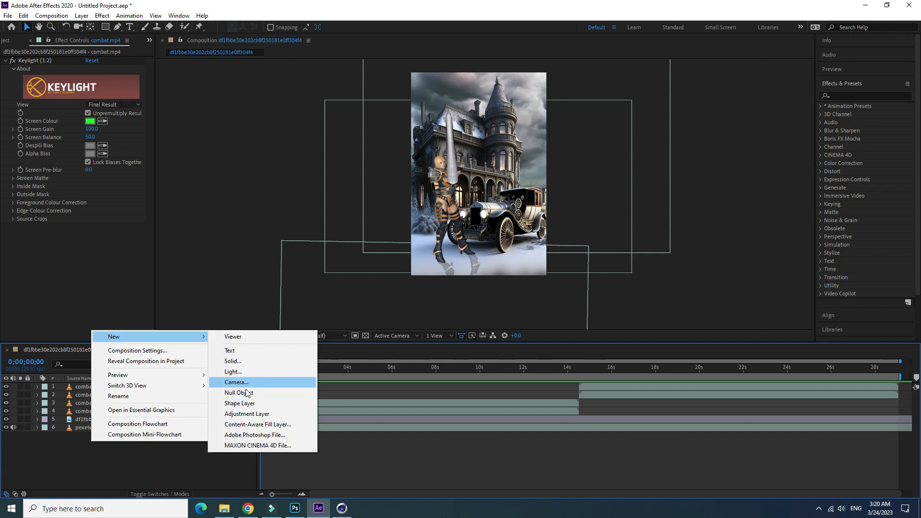
left_click(247, 415)
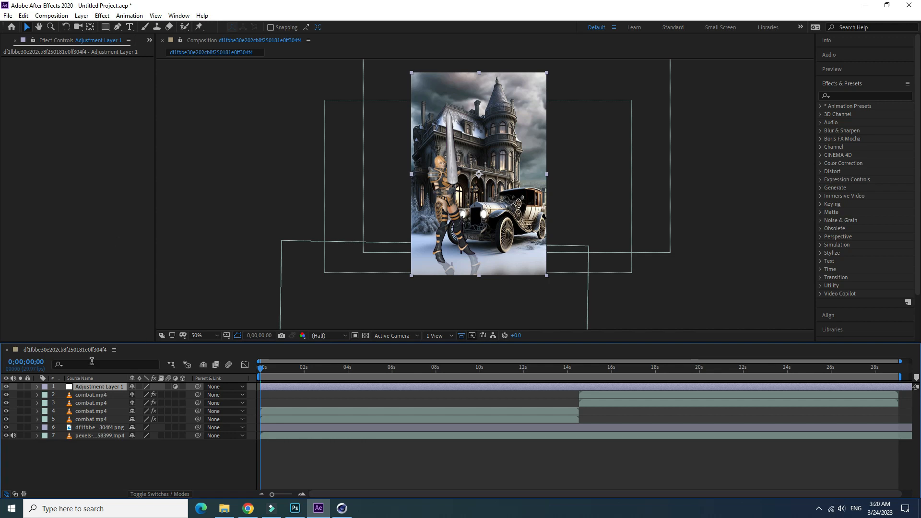
- Apply the Curves effect to the adjustment layer and bow the RGB curve slightly downward to darken the midtones
right_click(101, 387)
left_click(124, 54)
left_click(108, 17)
mouse_move(144, 125)
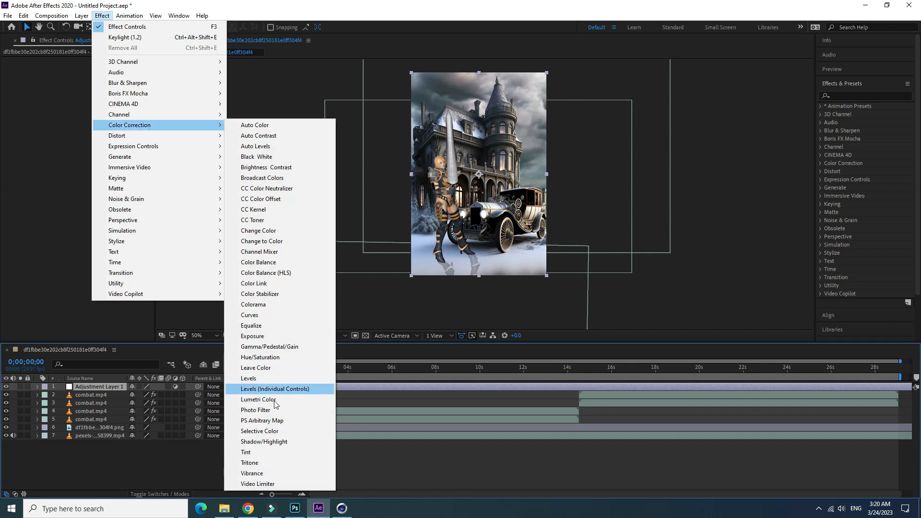
left_click(249, 315)
mouse_move(85, 152)
left_mouse_down()
mouse_move(94, 160)
mouse_move(79, 154)
left_mouse_up()
- Shape the Curves effect's separate color channels, raising the red and green midtones slightly and selecting the Blue channel
left_click(120, 69)
left_click(107, 91)
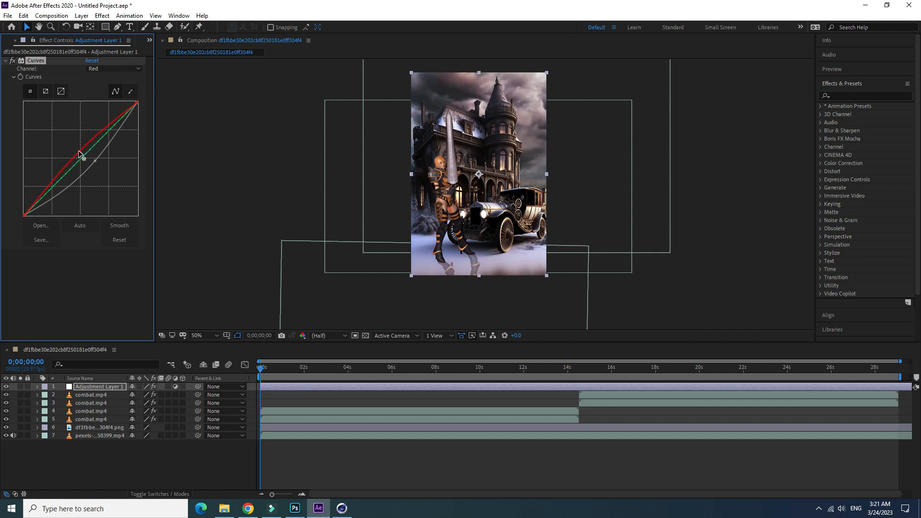
left_click(120, 69)
left_click(107, 102)
left_click_drag(81, 159, 75, 155)
left_click(120, 68)
left_click(107, 113)
- Collapse the Curves effect, deselect the adjustment layer, and preview the color-corrected scene up to about 0;00;03;06
left_click(6, 61)
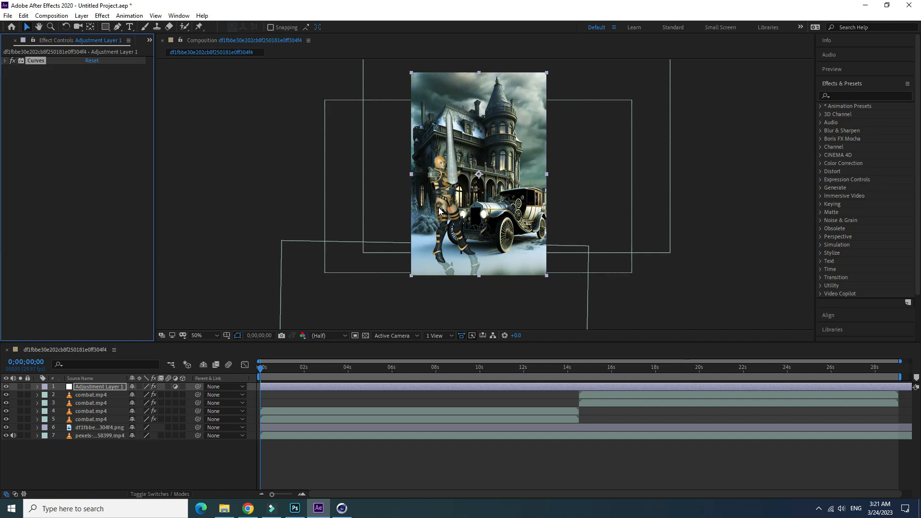
left_click(223, 461)
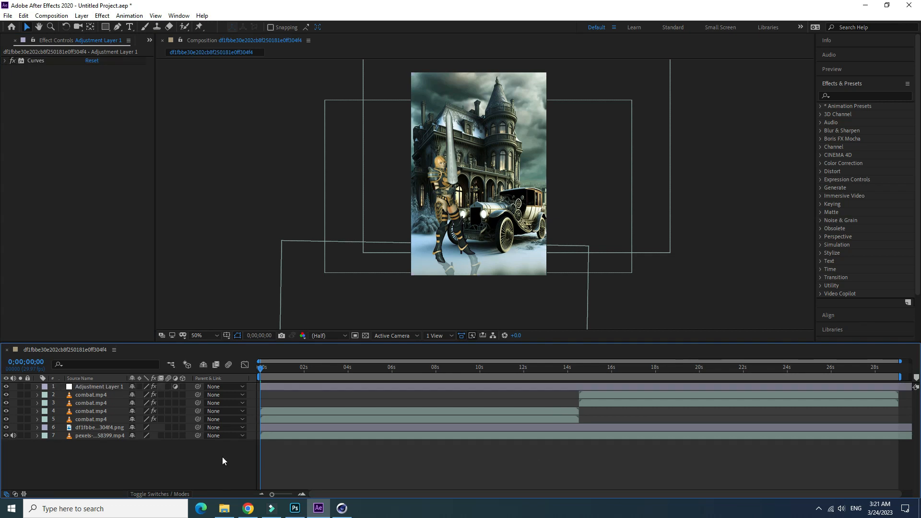
left_click_drag(261, 373, 330, 398)
- Add the composition to the Adobe Media Encoder queue for export
left_click(51, 15)
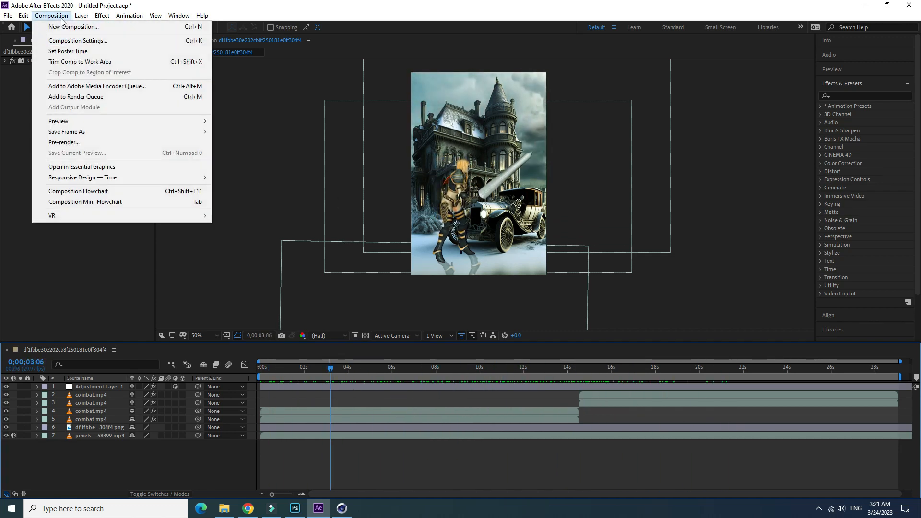
left_click(110, 87)
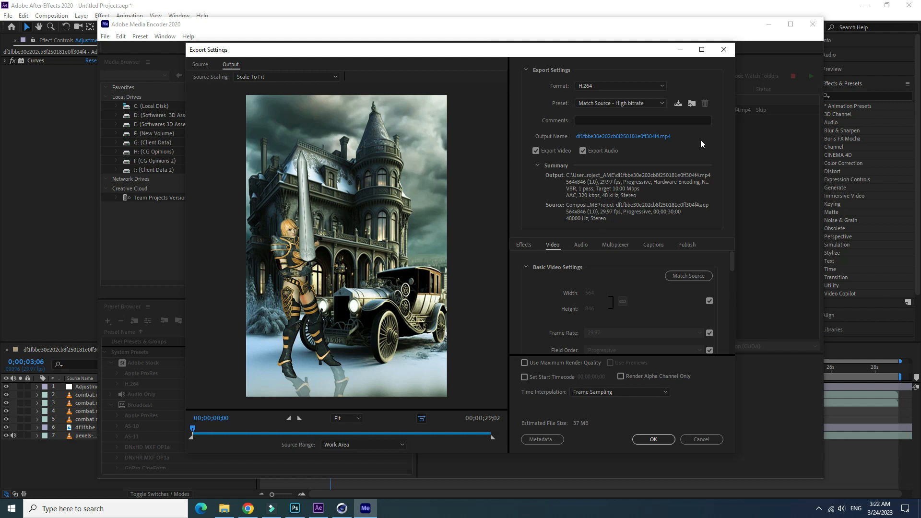
- Try MXF OP1a as the export format and return the format to H.264
left_click(623, 86)
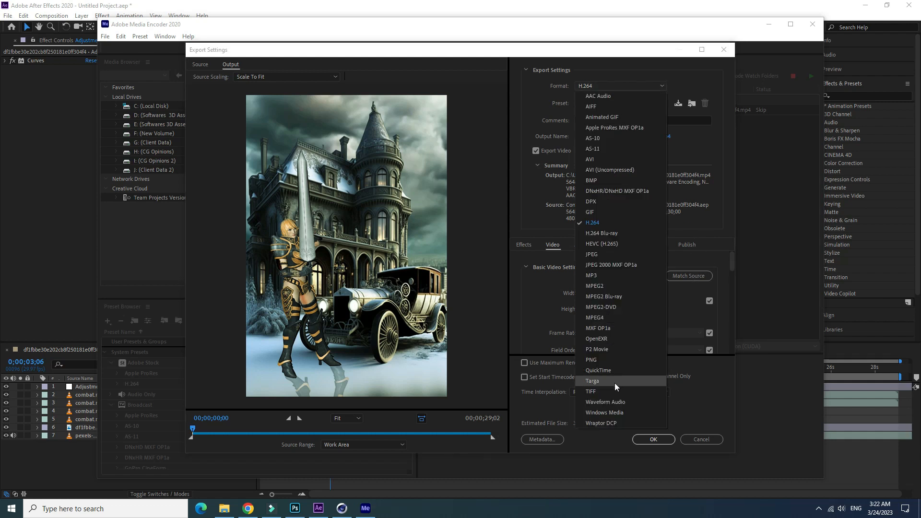
left_click(615, 329)
left_click(624, 87)
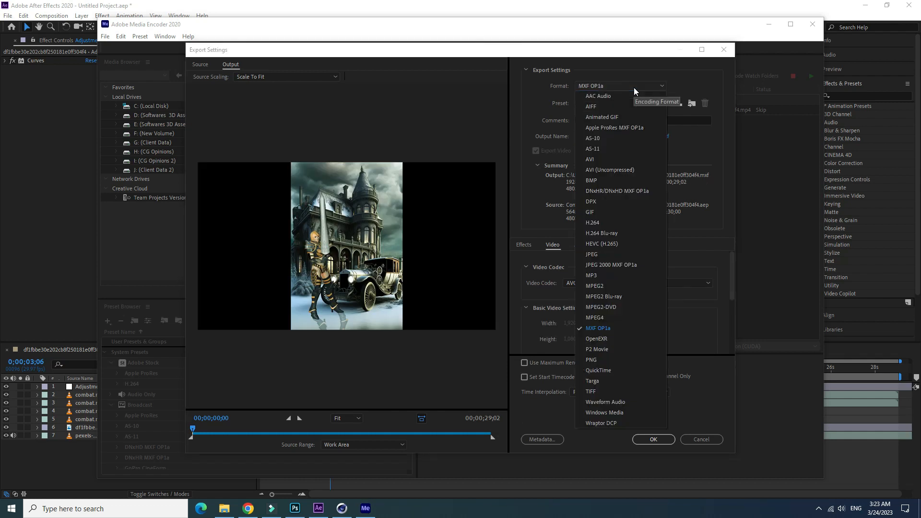
left_click(621, 223)
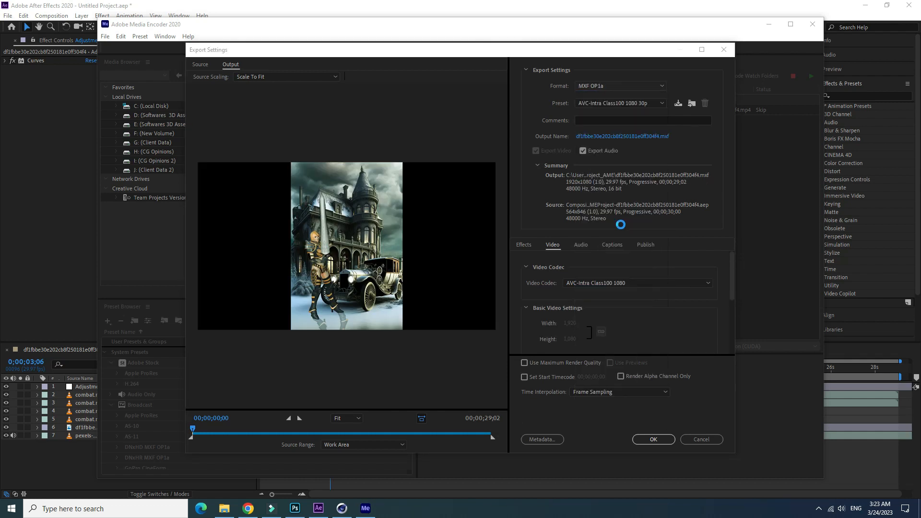
- Try the Vimeo 2160p 4K Ultra HD preset for the H.264 export
left_click(655, 104)
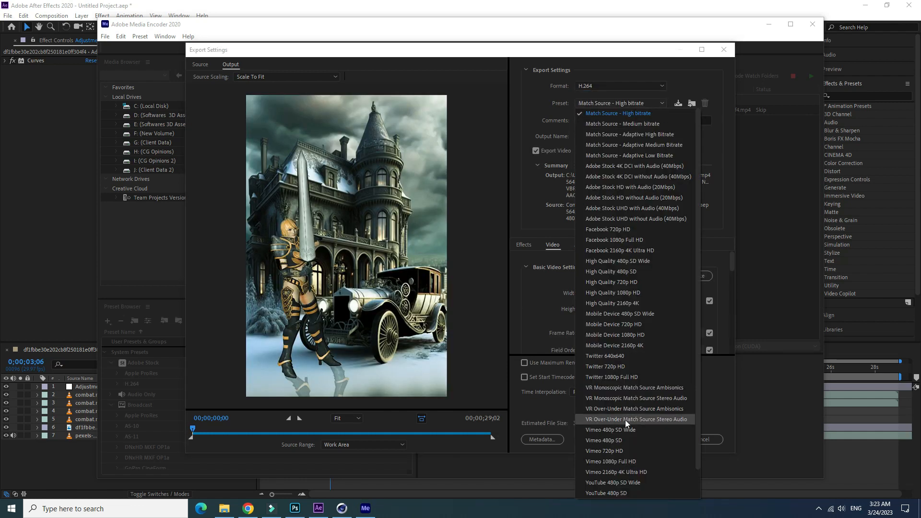
left_click(618, 473)
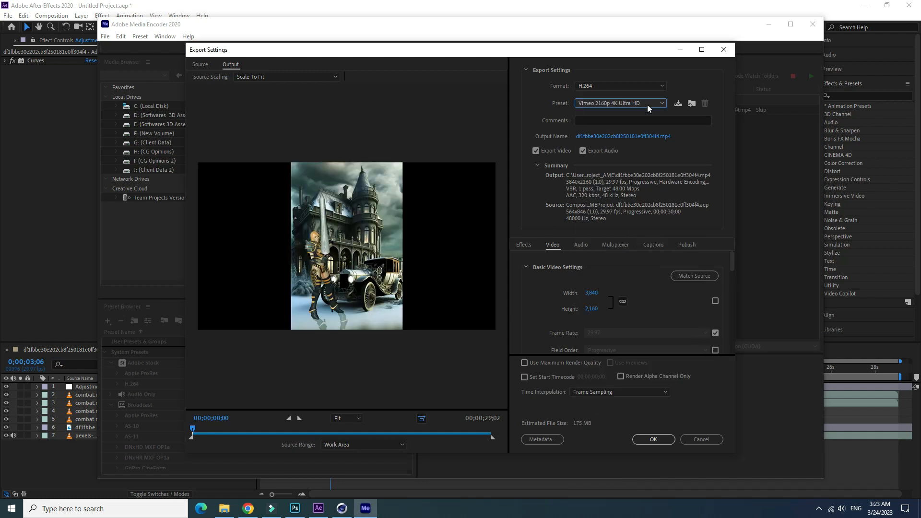
left_click(662, 105)
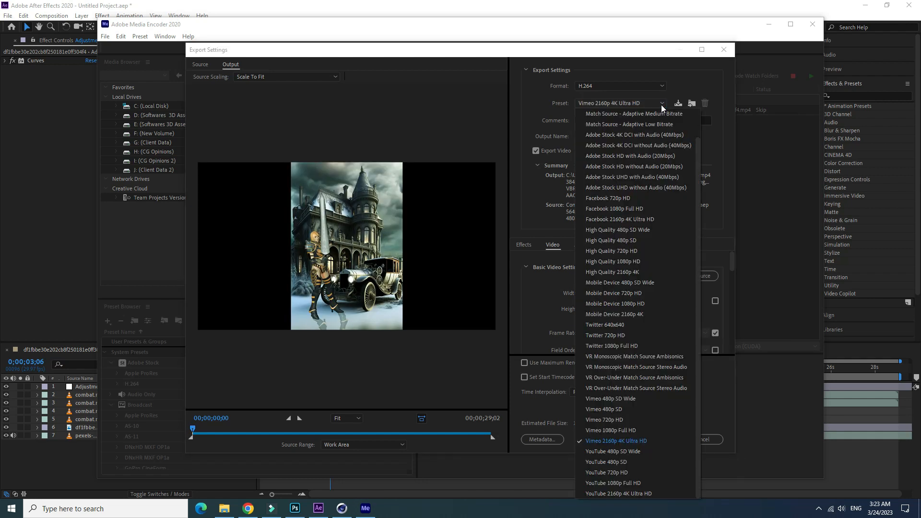
left_click(704, 153)
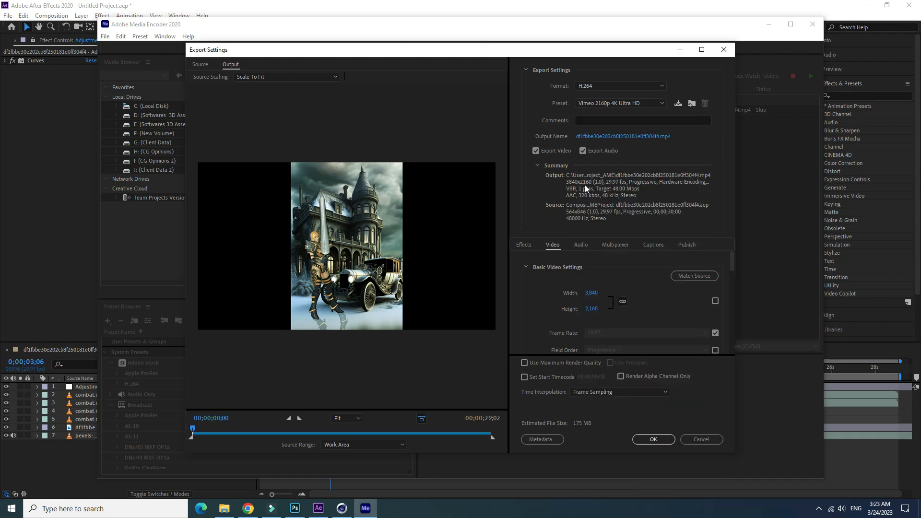
- Set the export preset to Match Source - Adaptive Medium Bitrate and check the output preview at the first frame
left_click(654, 102)
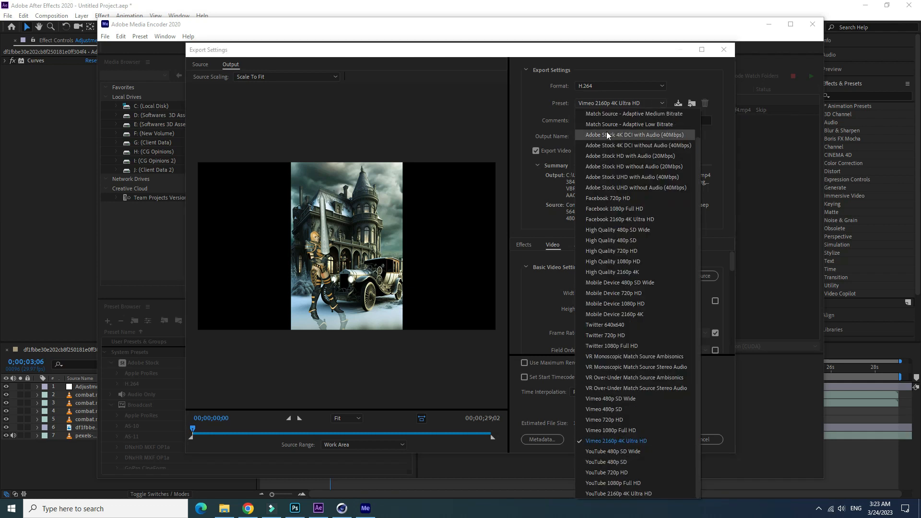
left_click(628, 116)
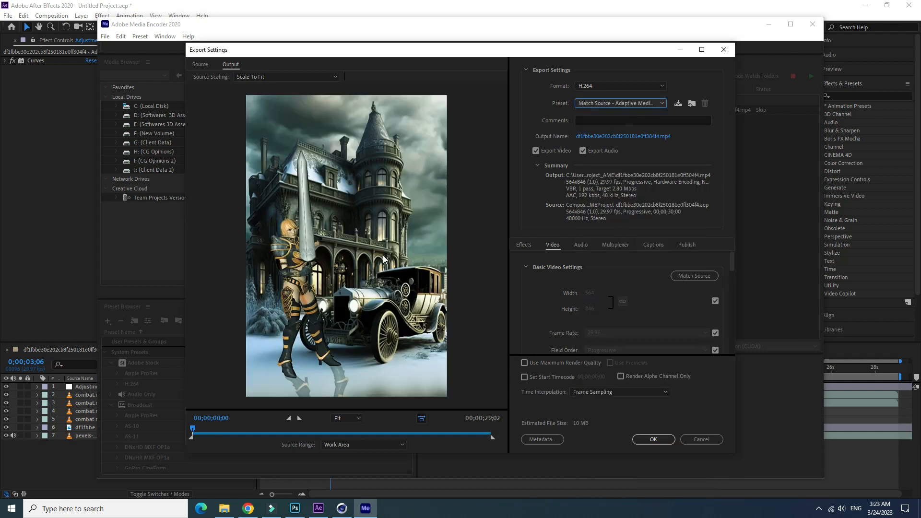
mouse_move(193, 429)
left_mouse_down()
mouse_move(323, 433)
mouse_move(193, 434)
left_mouse_up()
- Set the export's output file to an MP4 named final in the Videos folder
left_click(623, 137)
scroll(230, 191, "down", 3)
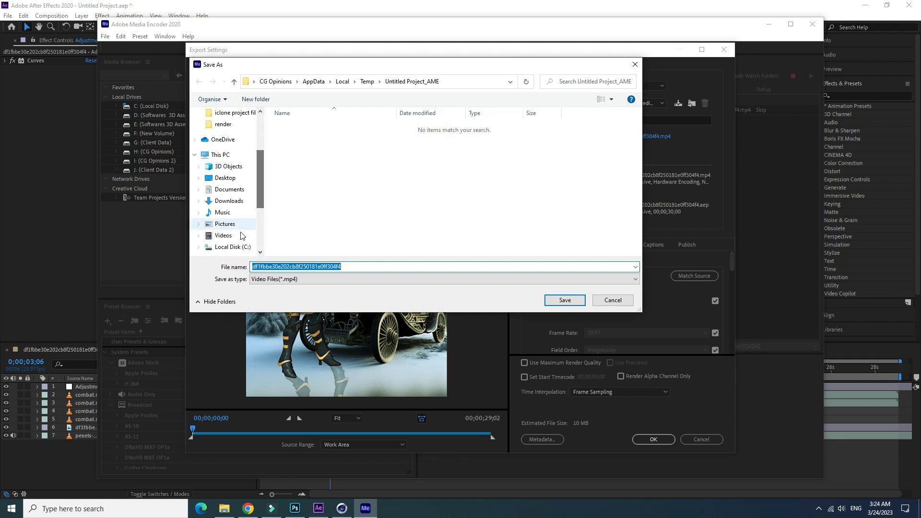
left_click(223, 235)
double_click(408, 267)
key("BackSpace")
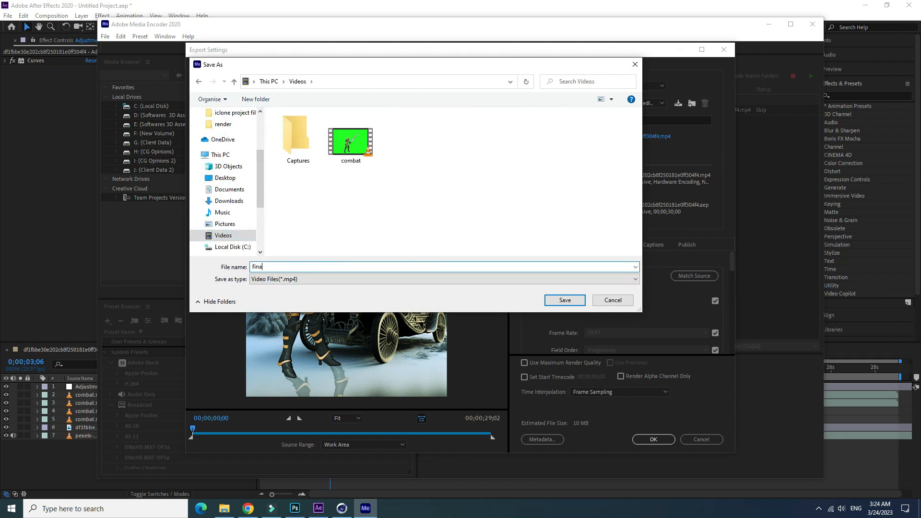
left_click(565, 299)
- Accept the export settings and start encoding the queued final.mp4
left_click(672, 438)
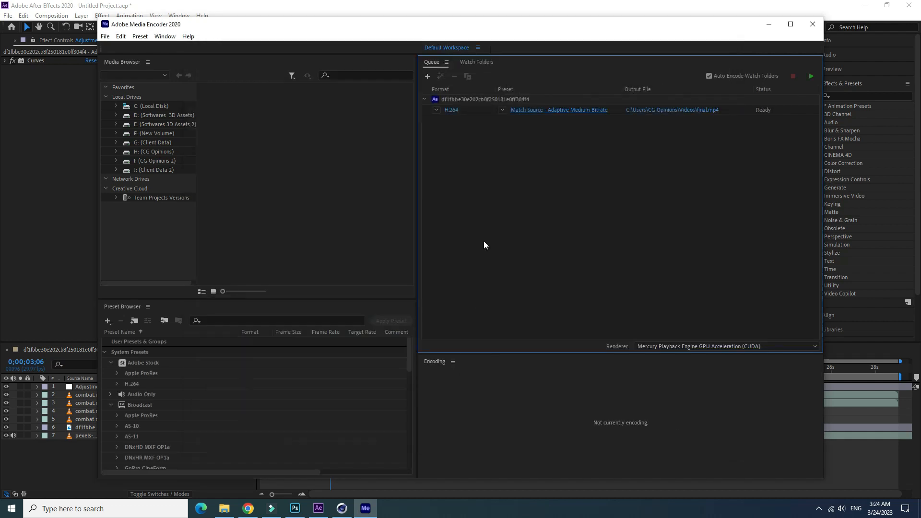
left_click(811, 75)
- Close Adobe Media Encoder and play the exported final.mp4 from File Explorer
left_click(812, 24)
left_click(225, 509)
double_click(214, 117)
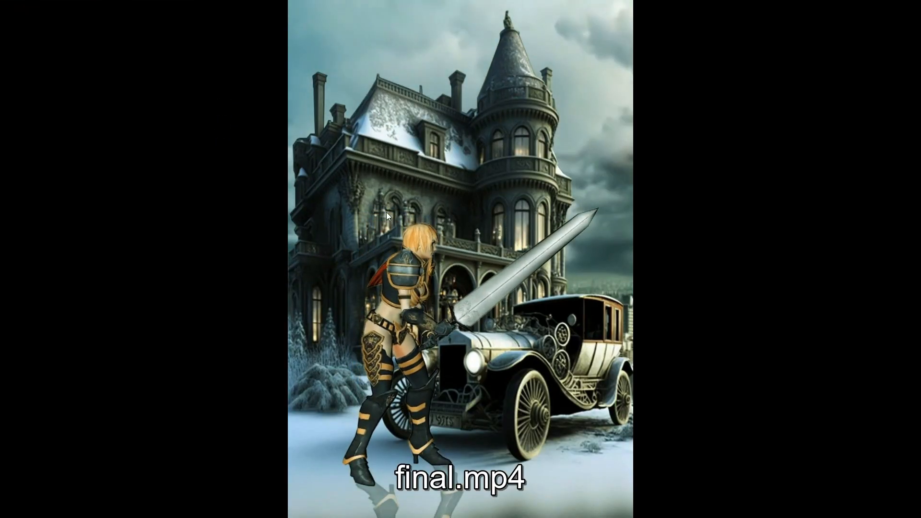